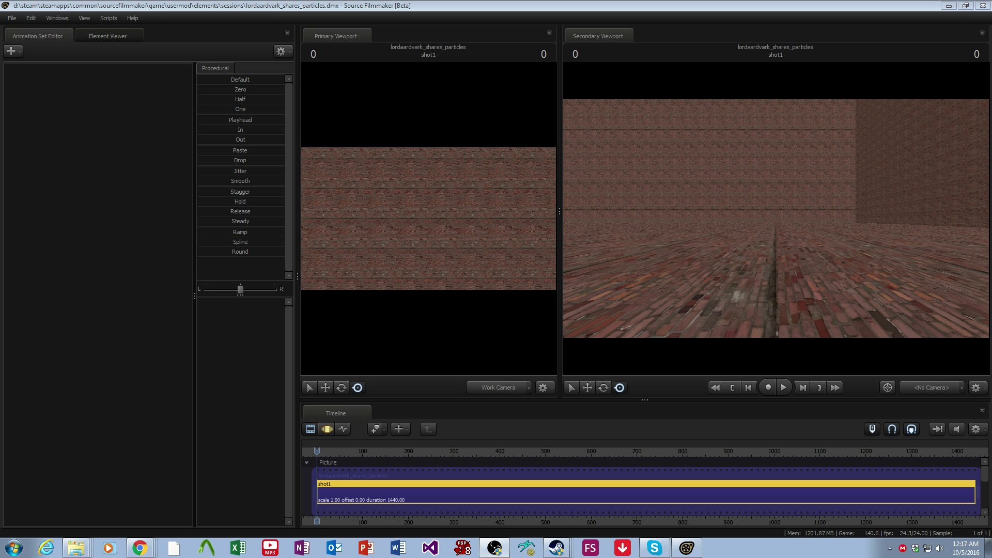
Step: Open the Particle Editor Tool and start a new, empty particle file
{"action": "left_click", "coordinate": [55, 18]}
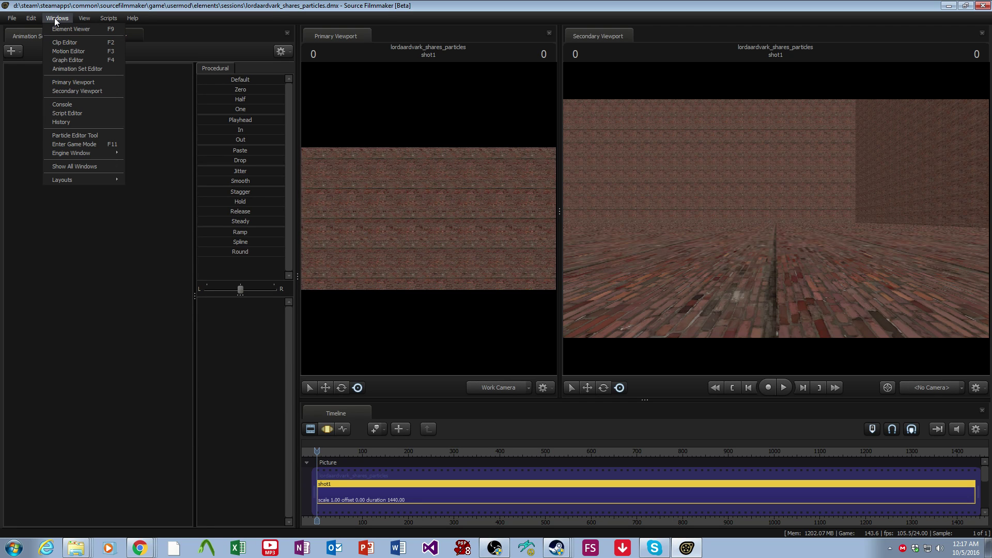
{"action": "left_click", "coordinate": [74, 135]}
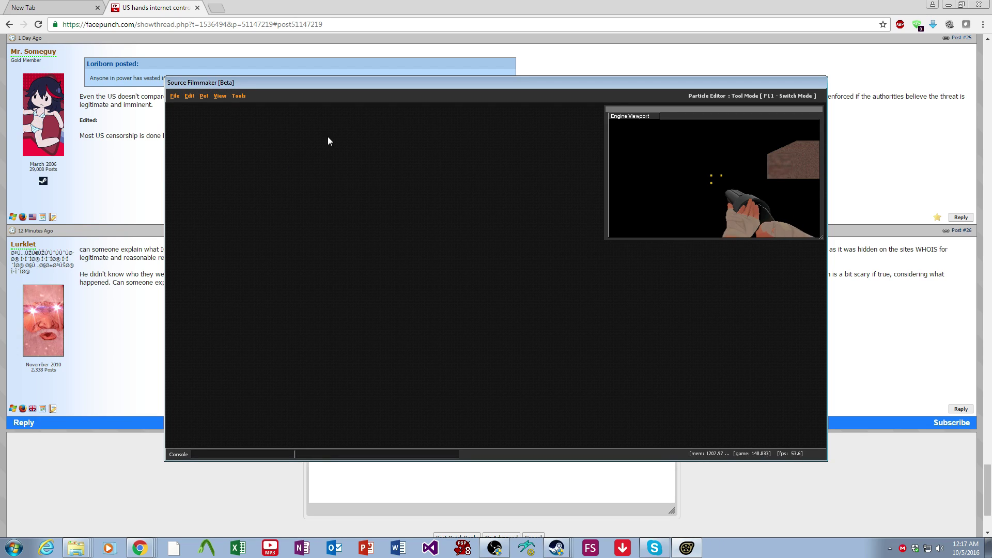
{"action": "left_click", "coordinate": [176, 96]}
{"action": "left_click", "coordinate": [179, 107]}
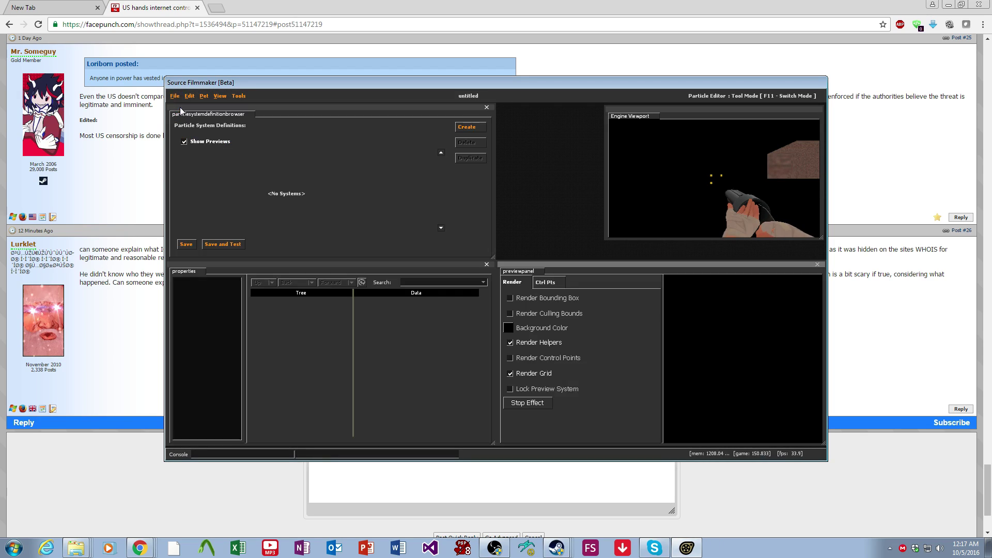
Step: Create a particle system definition named "rain" and move the editor window higher on the desktop
{"action": "left_click", "coordinate": [467, 129]}
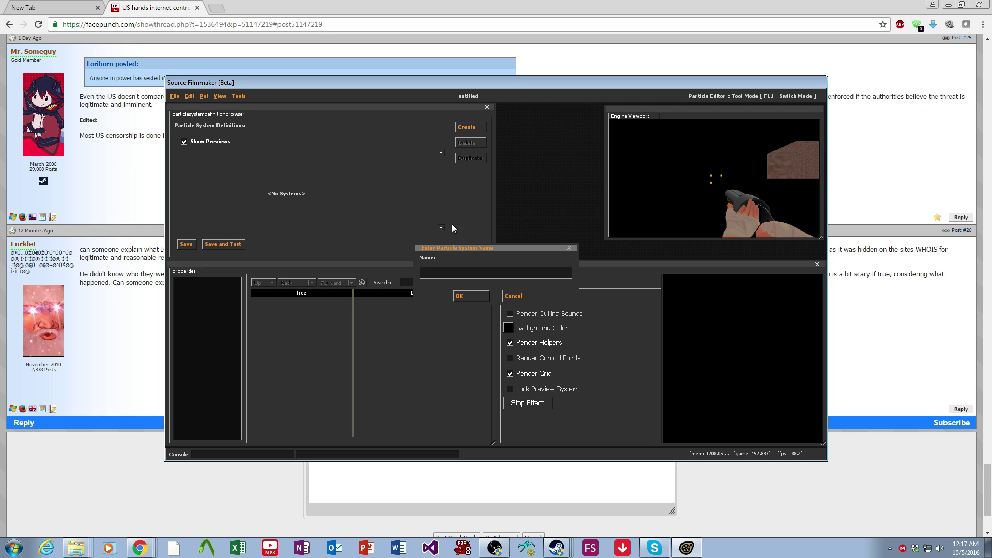
{"action": "type", "text": "rain"}
{"action": "left_click", "coordinate": [486, 298]}
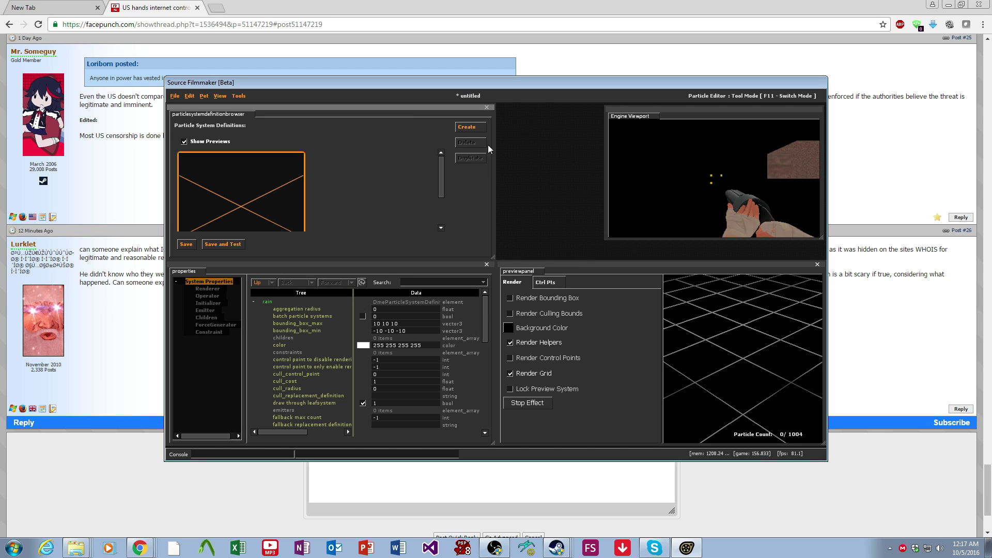
{"action": "left_click_drag", "start_coordinate": [476, 79], "coordinate": [476, 5]}
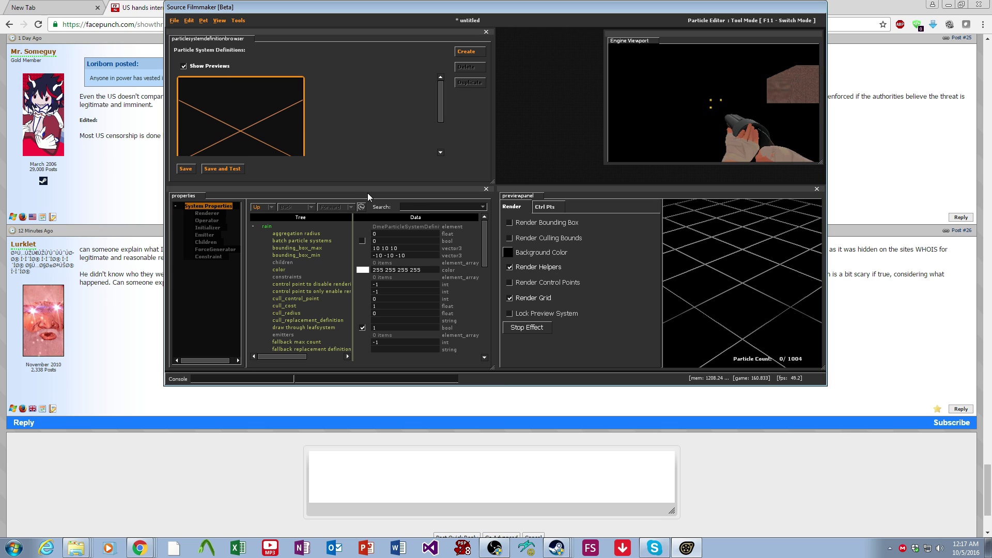
{"action": "scroll", "coordinate": [314, 138], "scroll_direction": "down", "scroll_amount": 2}
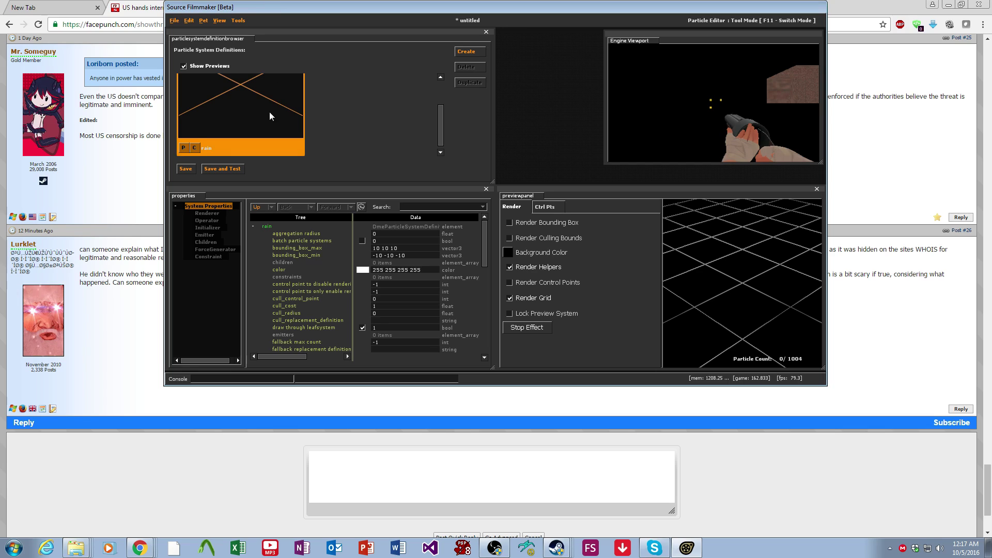
{"action": "scroll", "coordinate": [266, 110], "scroll_direction": "down", "scroll_amount": 1}
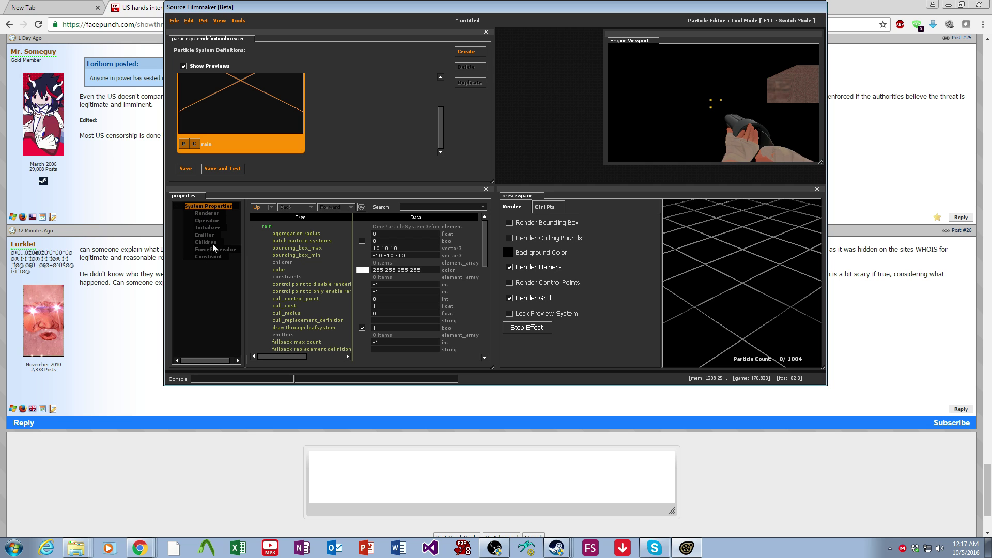
Step: Examine the rain system's function categories, from Renderer, Operator, Initializer and Emitter to Children, ForceGenerator and Constraint
{"action": "left_click", "coordinate": [208, 213]}
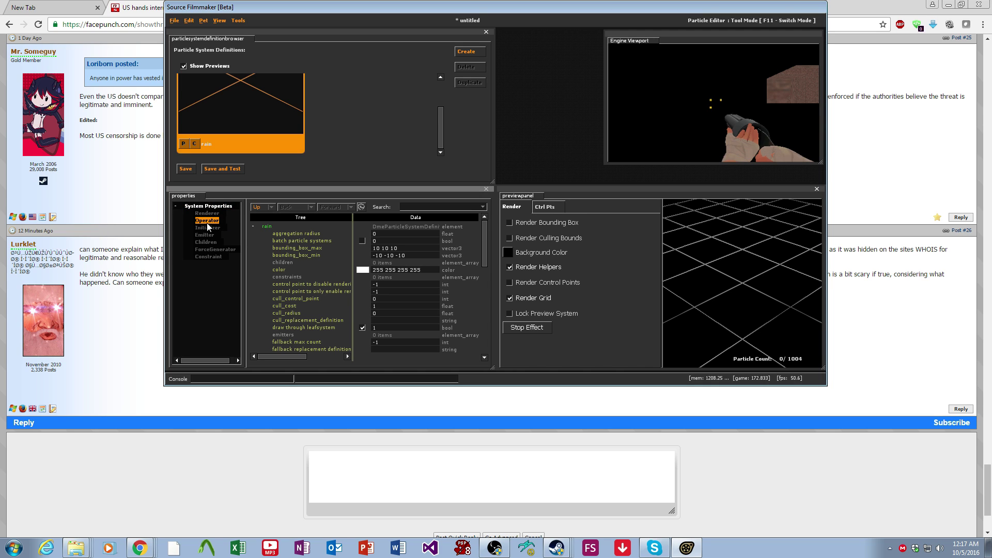
{"action": "left_click", "coordinate": [212, 227]}
{"action": "left_click", "coordinate": [212, 241]}
{"action": "left_click", "coordinate": [218, 250]}
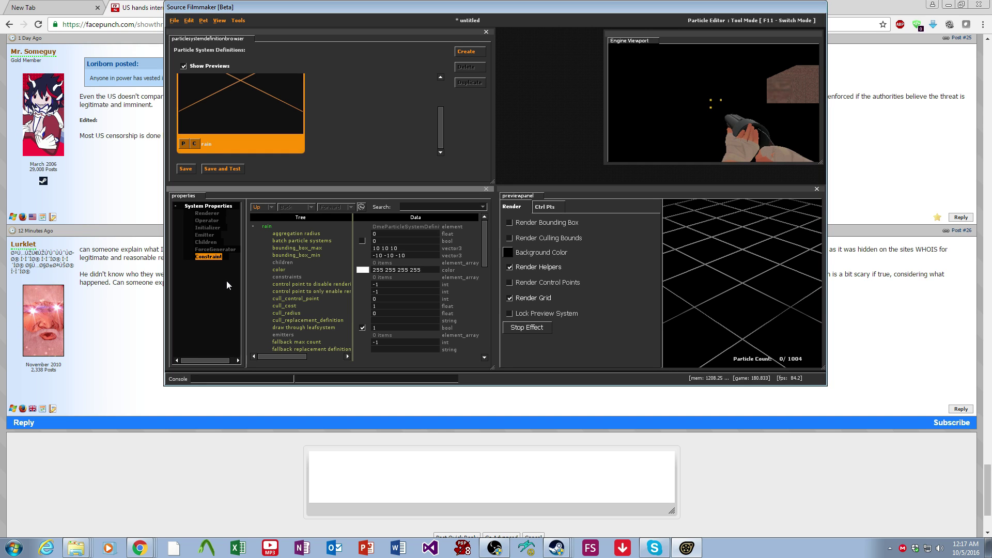
{"action": "left_click", "coordinate": [216, 214]}
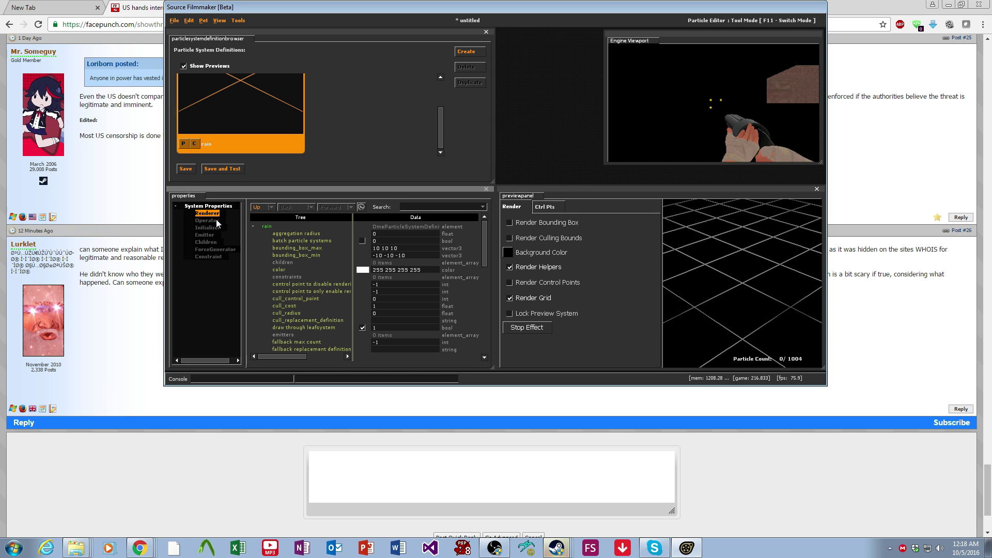
{"action": "left_click", "coordinate": [213, 222]}
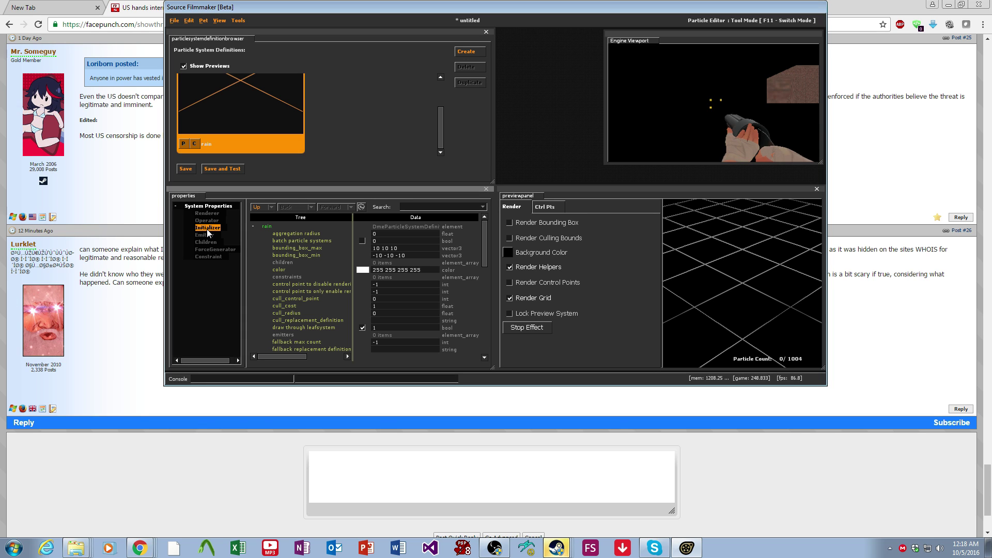
{"action": "left_click", "coordinate": [209, 234]}
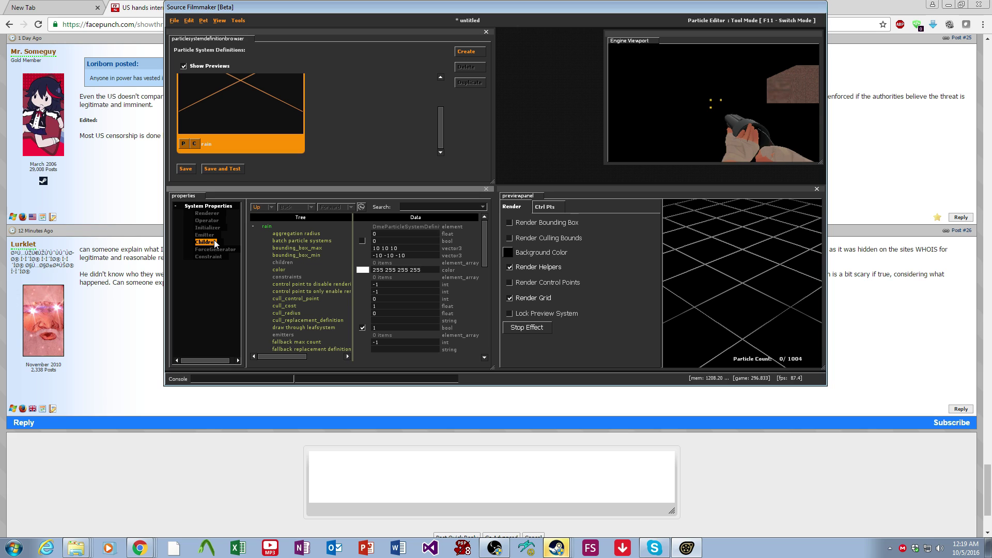
{"action": "left_click", "coordinate": [219, 250]}
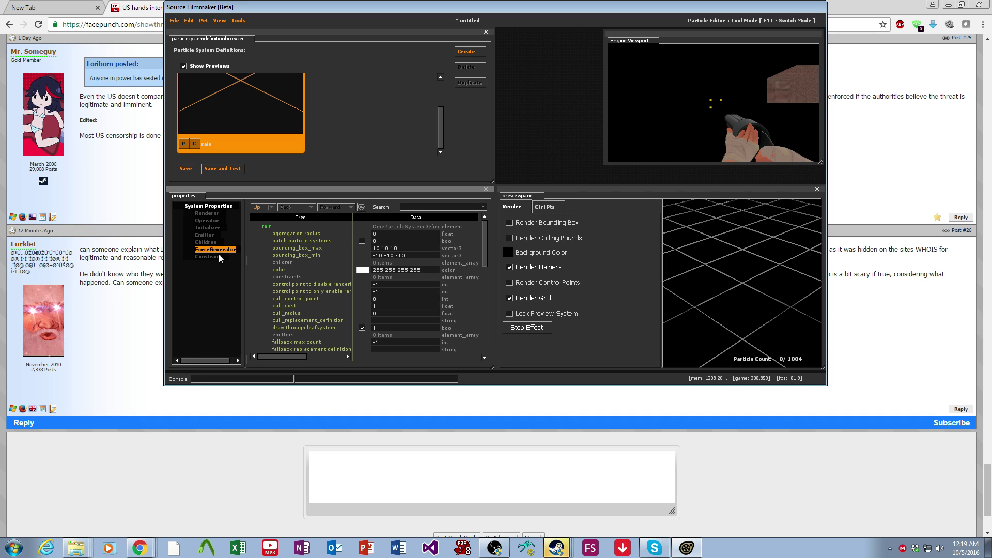
{"action": "left_click", "coordinate": [218, 255]}
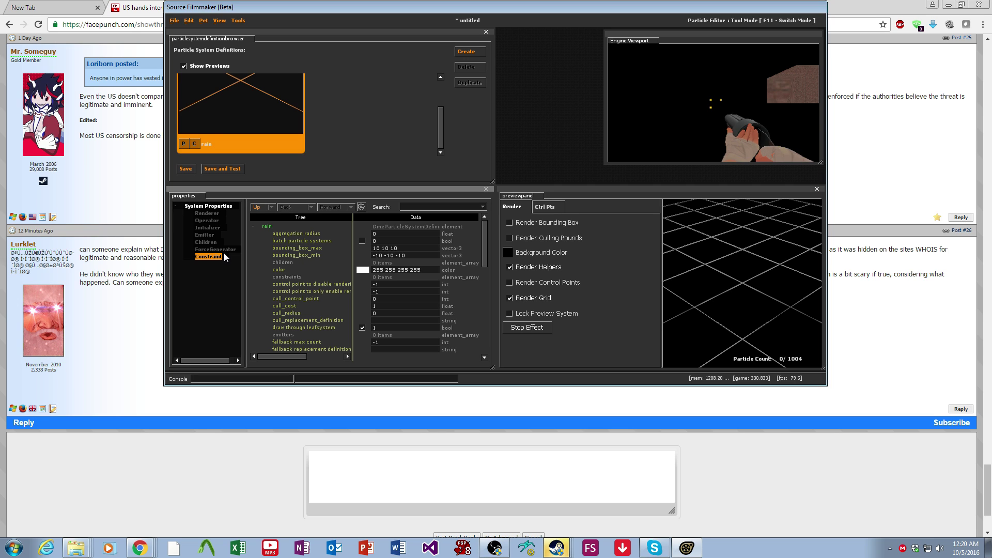
{"action": "left_click", "coordinate": [209, 214]}
{"action": "left_click", "coordinate": [198, 235]}
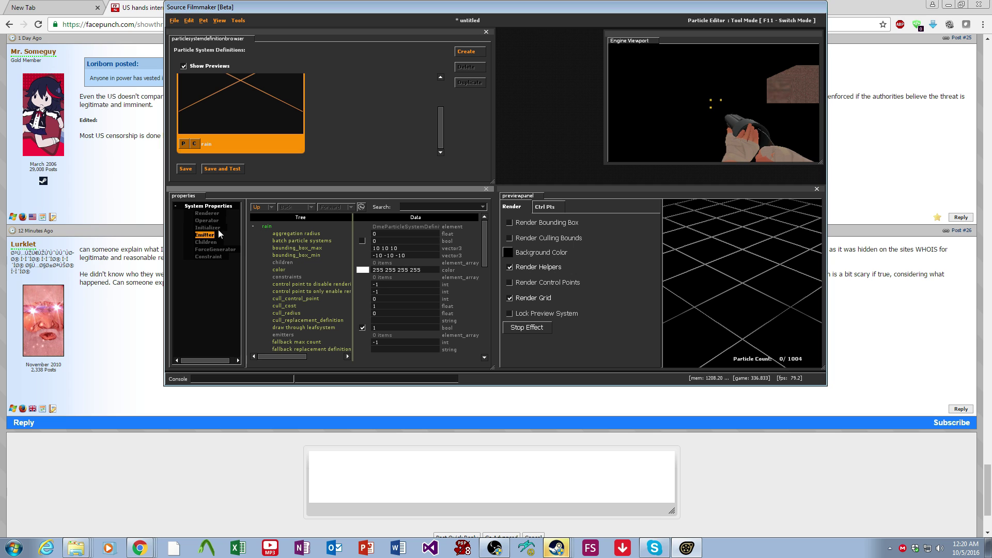
Step: Add the render_sprite_trail function as the rain system's renderer
{"action": "left_click", "coordinate": [208, 213]}
{"action": "right_click", "coordinate": [208, 213]}
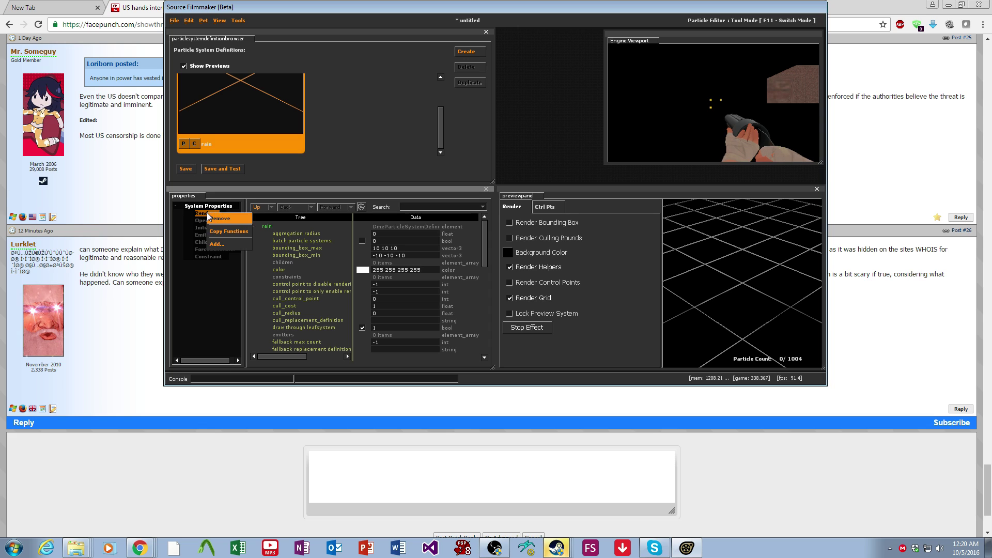
{"action": "left_click", "coordinate": [215, 244]}
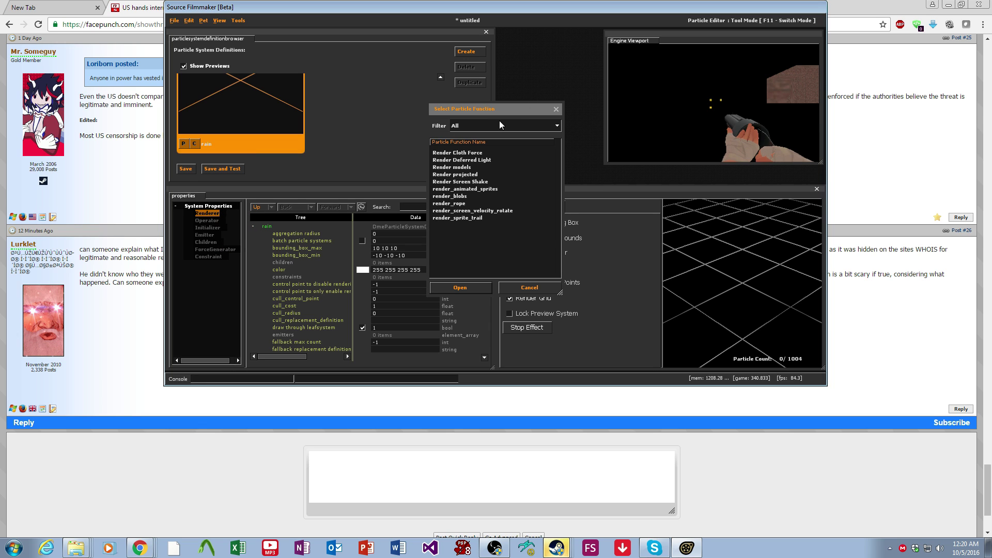
{"action": "left_click_drag", "start_coordinate": [495, 113], "coordinate": [487, 114]}
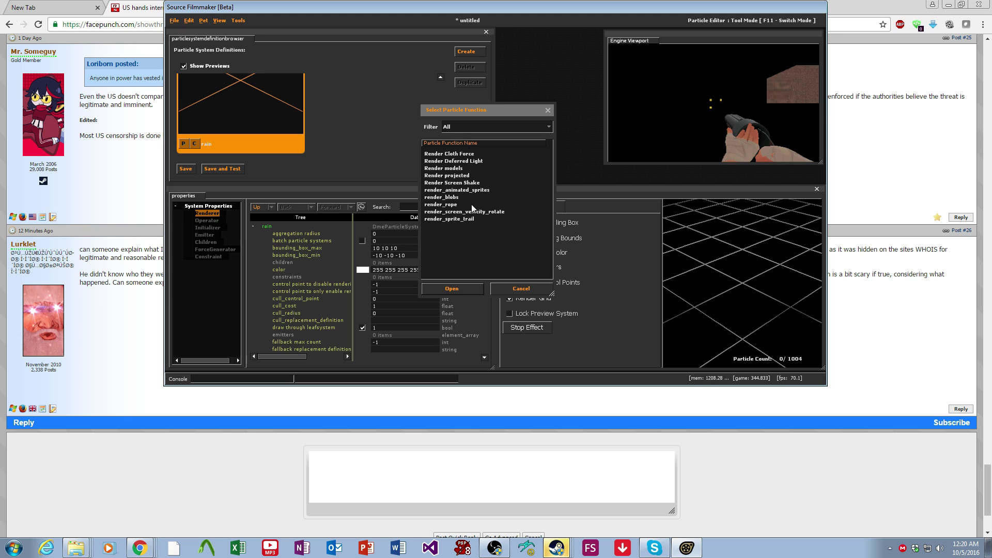
{"action": "left_click", "coordinate": [457, 219]}
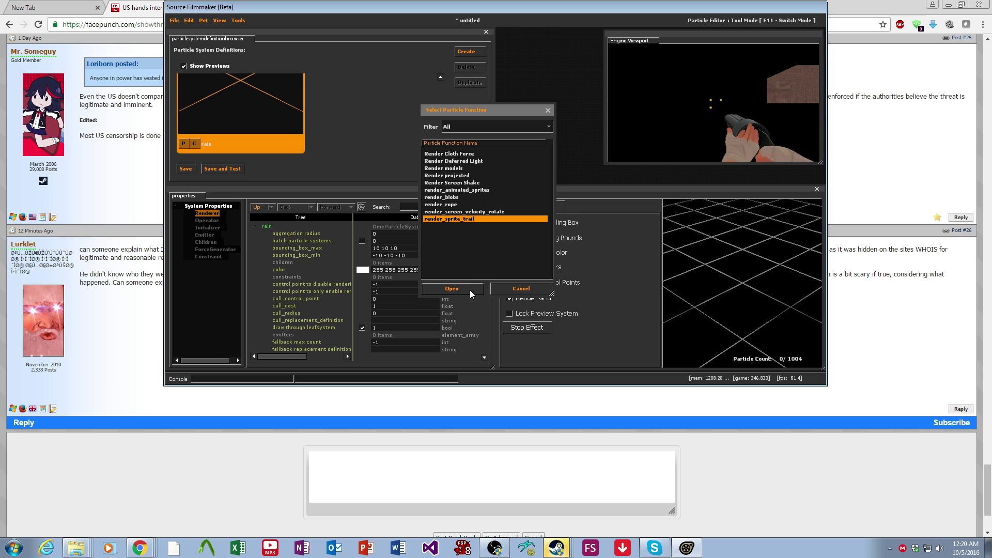
{"action": "left_click", "coordinate": [467, 289]}
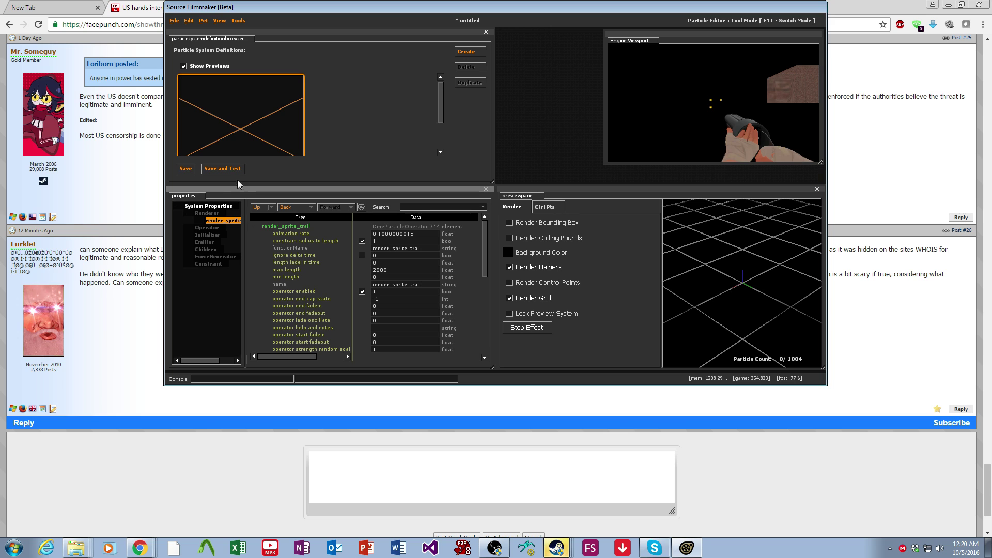
Step: Add the emit_continuously function as the rain system's emitter
{"action": "right_click", "coordinate": [211, 242]}
{"action": "left_click", "coordinate": [223, 273]}
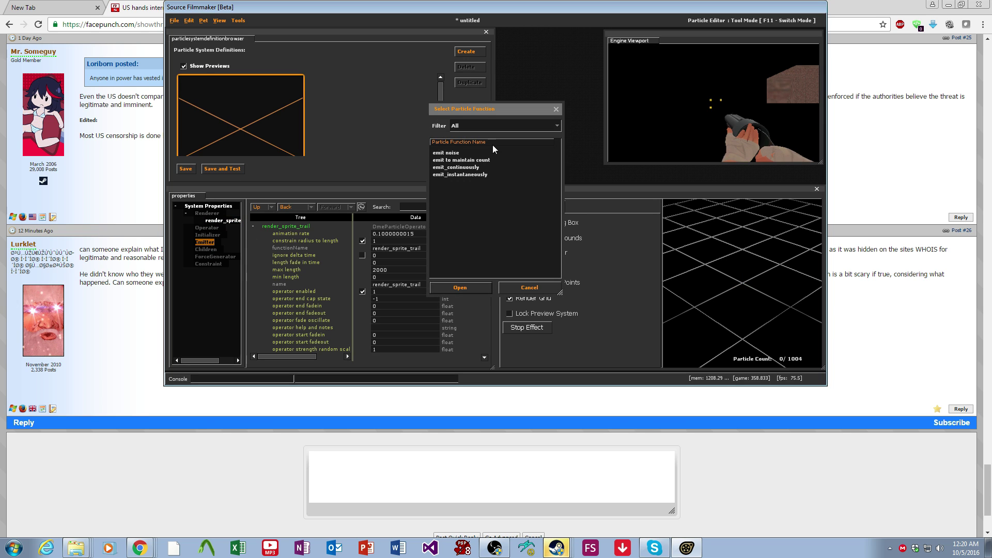
{"action": "left_click", "coordinate": [465, 167]}
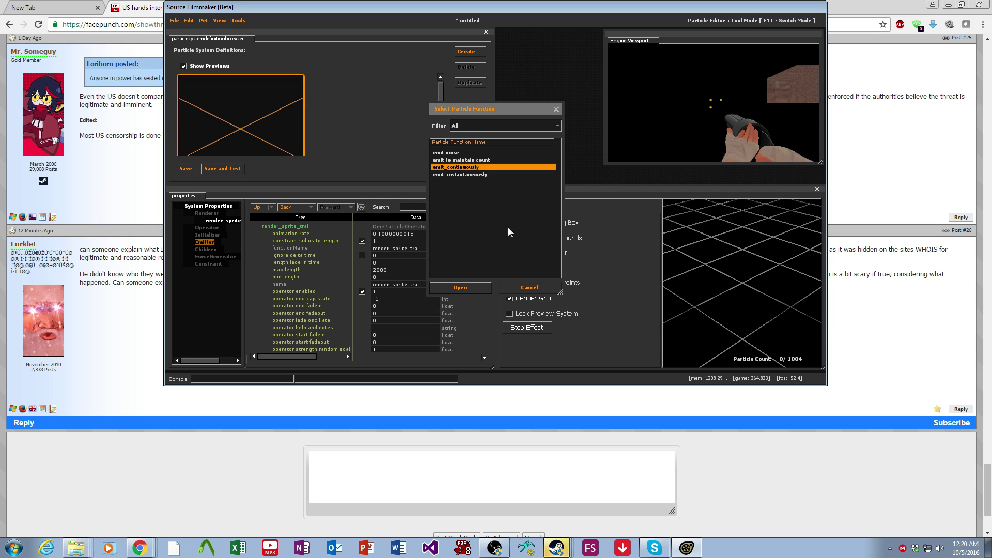
{"action": "left_click", "coordinate": [470, 285]}
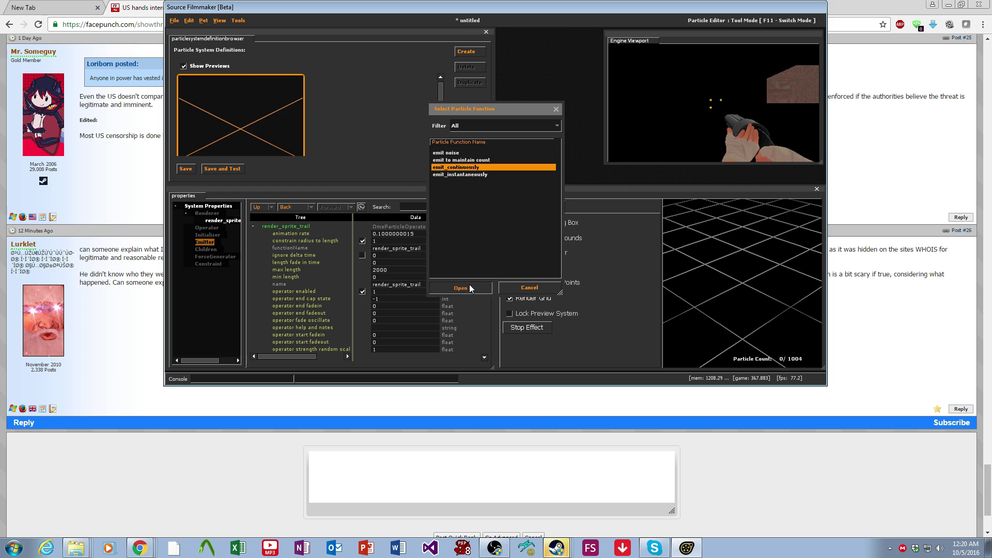
Step: Add the Position Within Box Random function to the rain system's initializers
{"action": "right_click", "coordinate": [217, 234]}
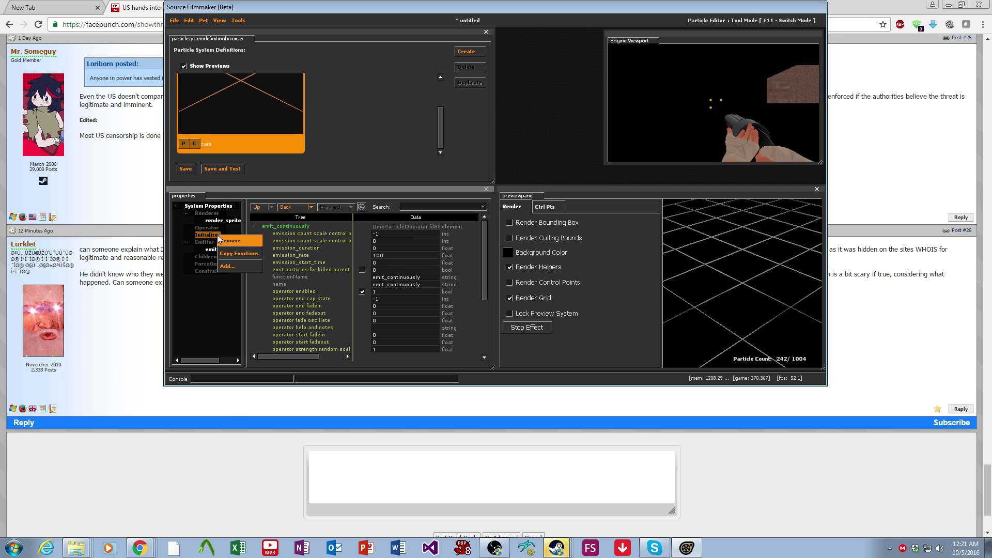
{"action": "left_click", "coordinate": [245, 269]}
{"action": "scroll", "coordinate": [501, 169], "scroll_direction": "down", "scroll_amount": 4}
{"action": "scroll", "coordinate": [497, 169], "scroll_direction": "down", "scroll_amount": 4}
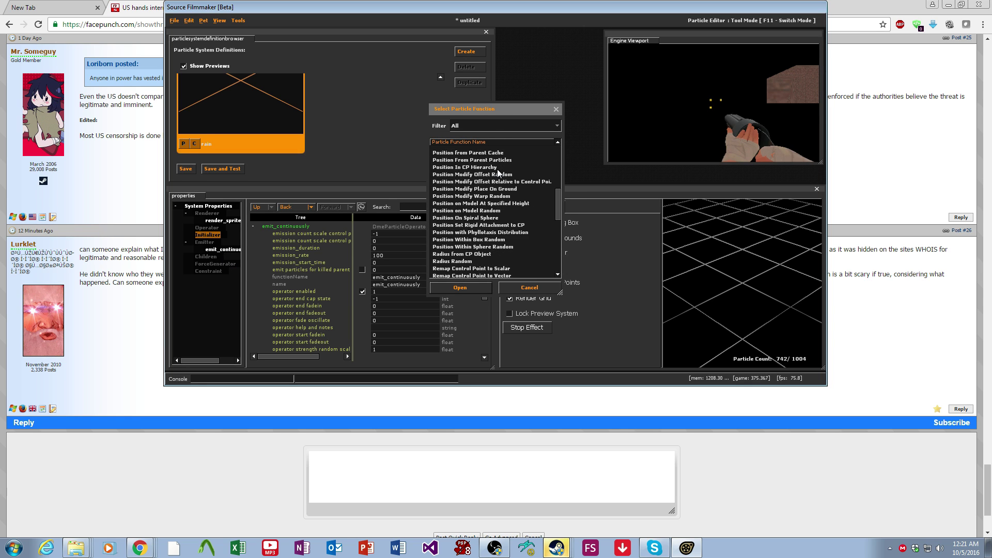
{"action": "left_click", "coordinate": [479, 239]}
{"action": "left_click", "coordinate": [476, 287]}
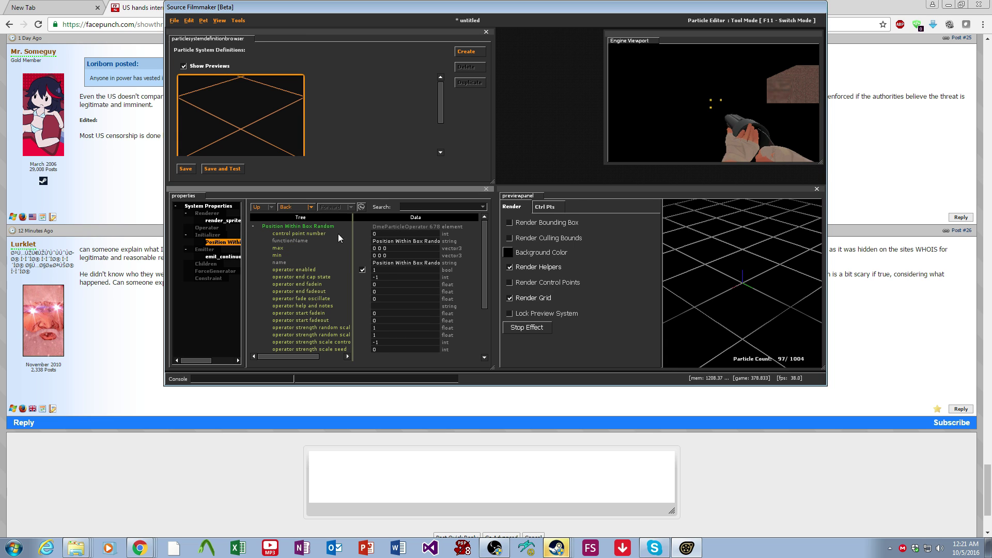
Step: Set the rain system's material to effects\blooddrop001.vmt, comparing the candidate materials matching "drop"
{"action": "left_click", "coordinate": [209, 206]}
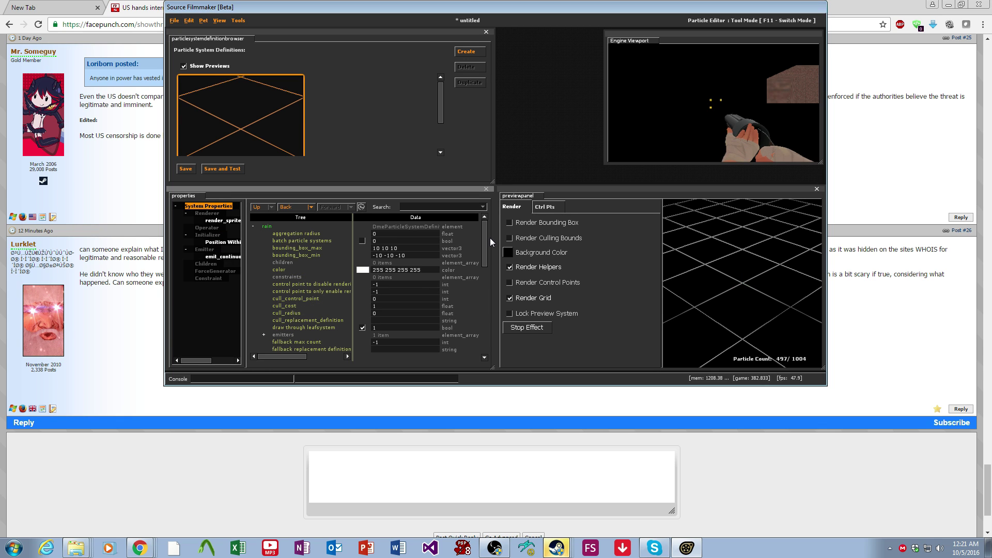
{"action": "left_click_drag", "start_coordinate": [484, 240], "coordinate": [482, 285]}
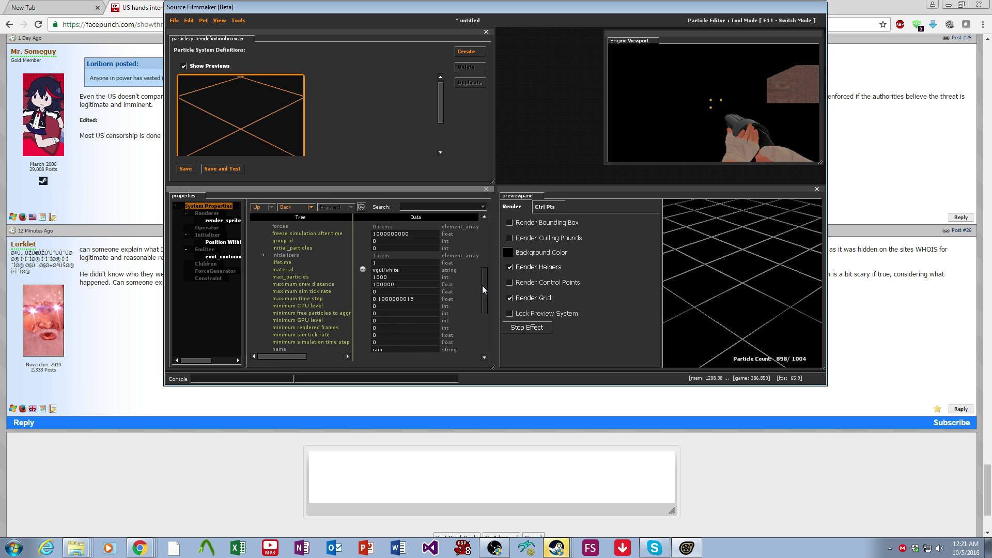
{"action": "double_click", "coordinate": [383, 277]}
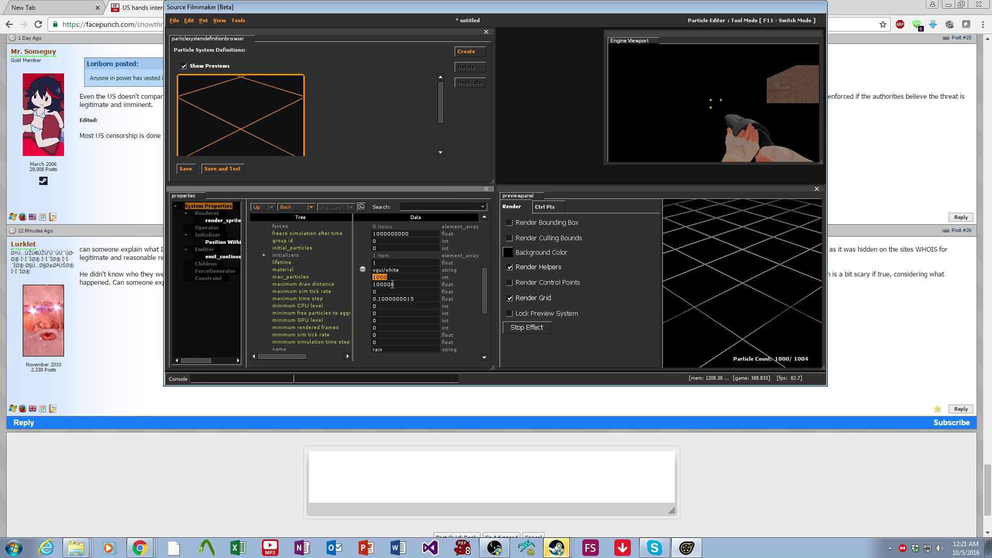
{"action": "double_click", "coordinate": [405, 271]}
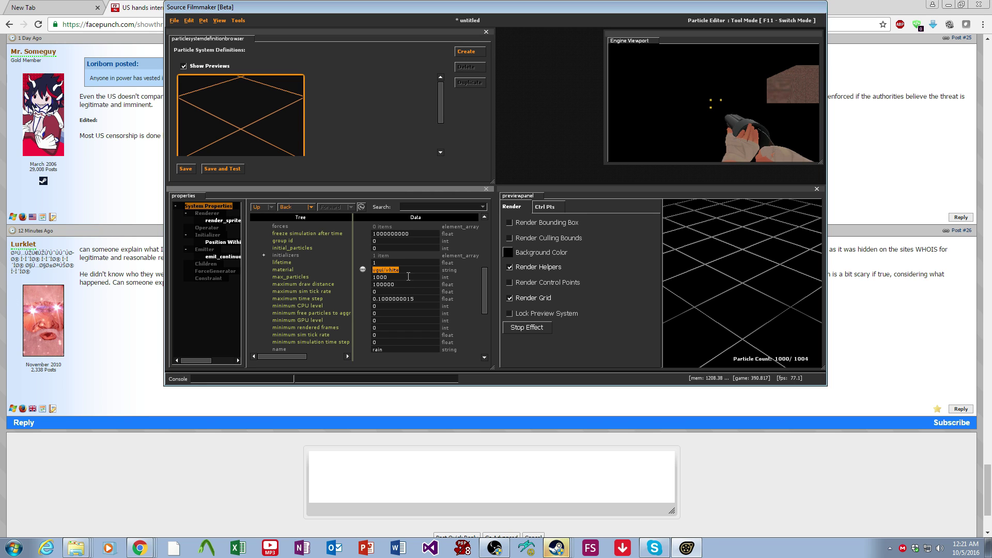
{"action": "left_click", "coordinate": [363, 270]}
{"action": "left_click", "coordinate": [362, 270]}
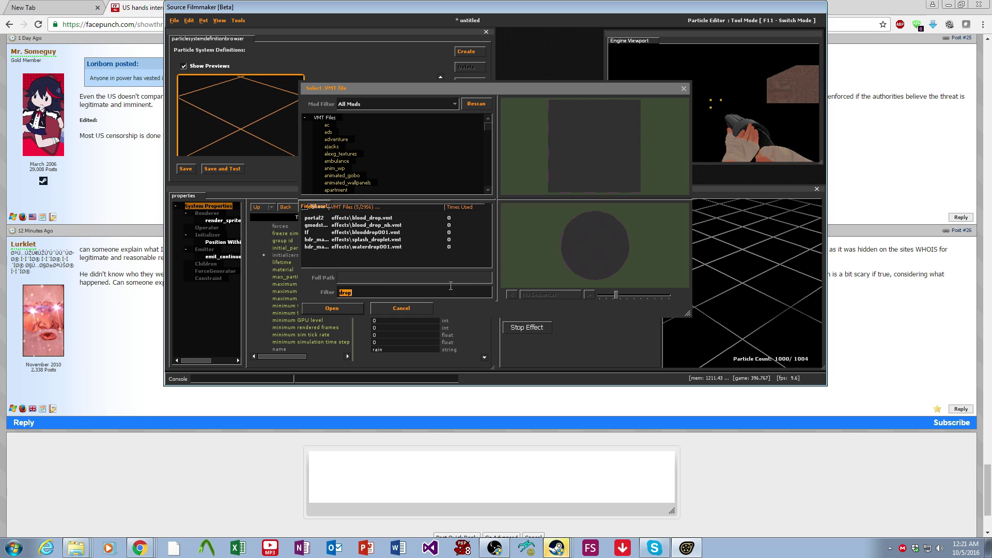
{"action": "left_click", "coordinate": [378, 218]}
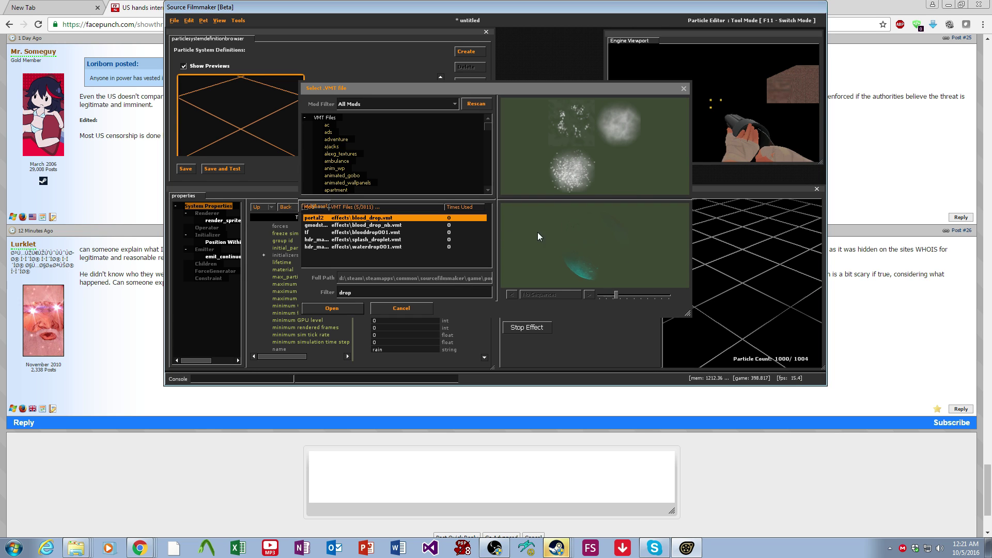
{"action": "left_click", "coordinate": [381, 240]}
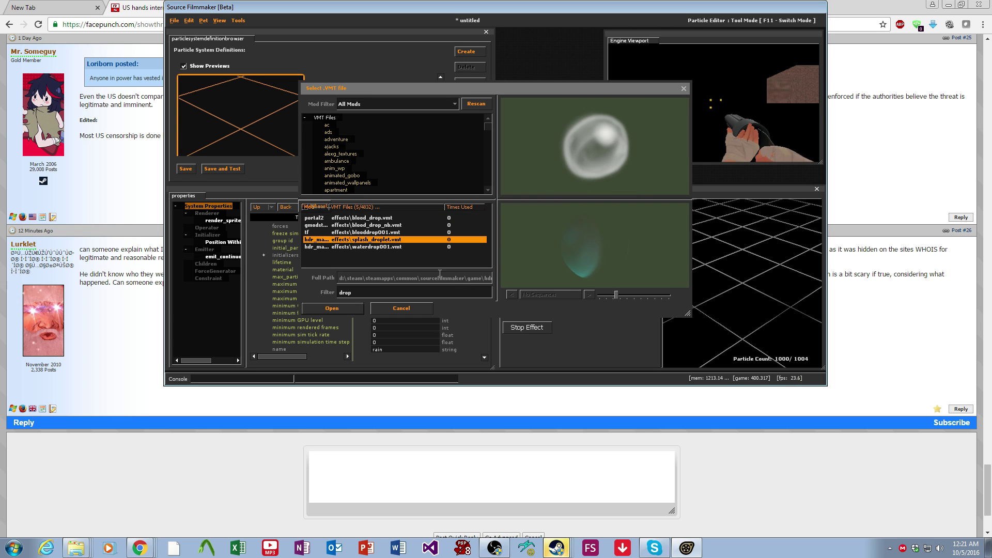
{"action": "left_click", "coordinate": [380, 232]}
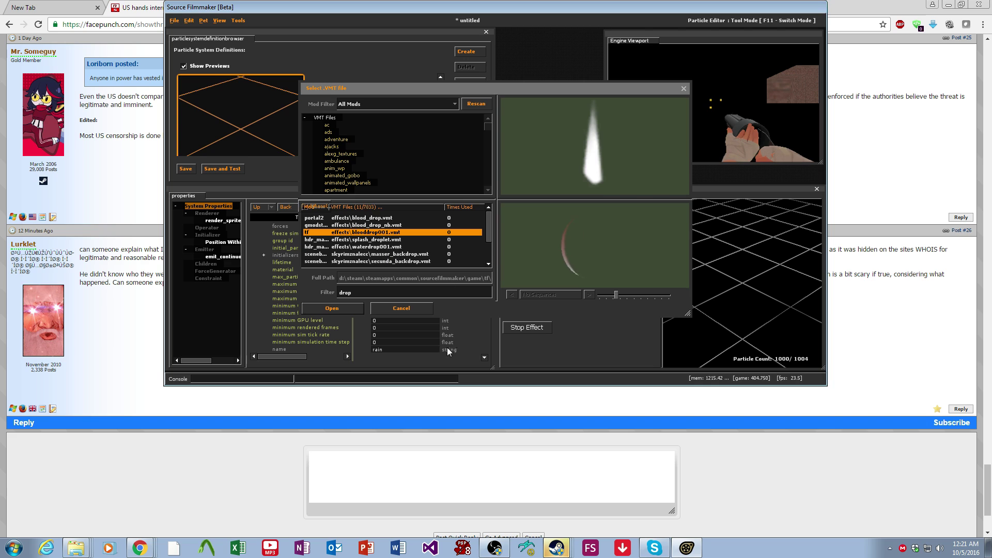
{"action": "left_click", "coordinate": [342, 305]}
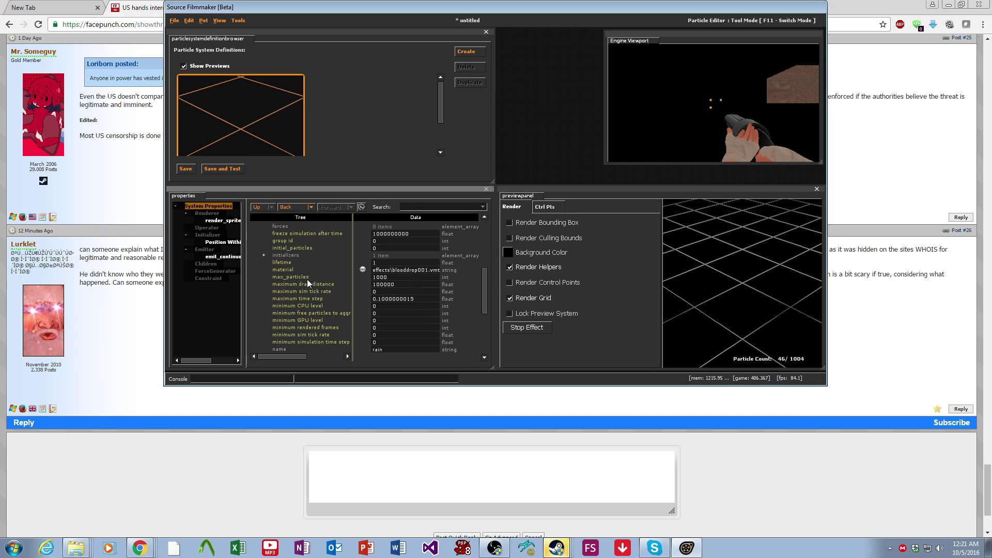
Step: Add the Movement Basic function to the rain system's operators
{"action": "left_click", "coordinate": [209, 229]}
{"action": "right_click", "coordinate": [209, 229]}
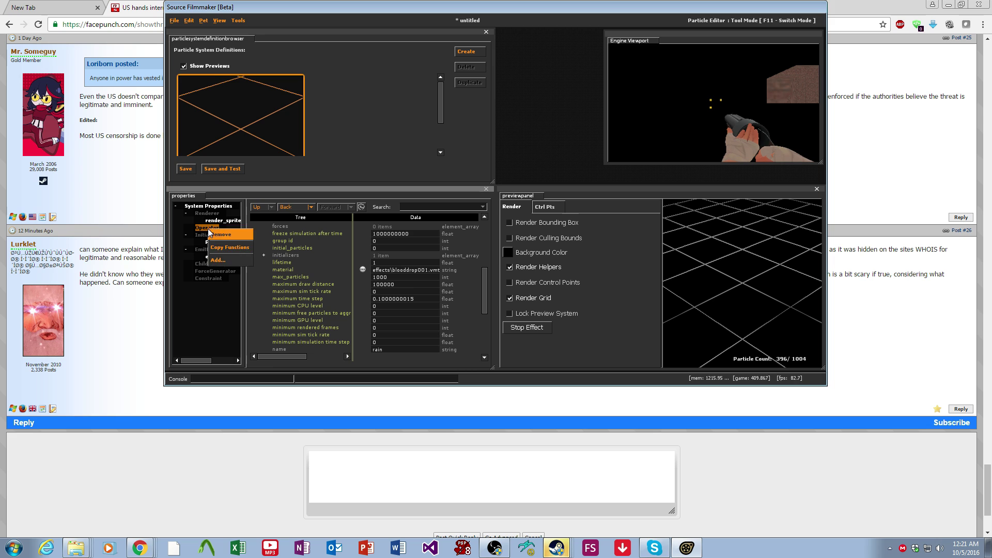
{"action": "left_click", "coordinate": [225, 260]}
{"action": "scroll", "coordinate": [494, 173], "scroll_direction": "down", "scroll_amount": 2}
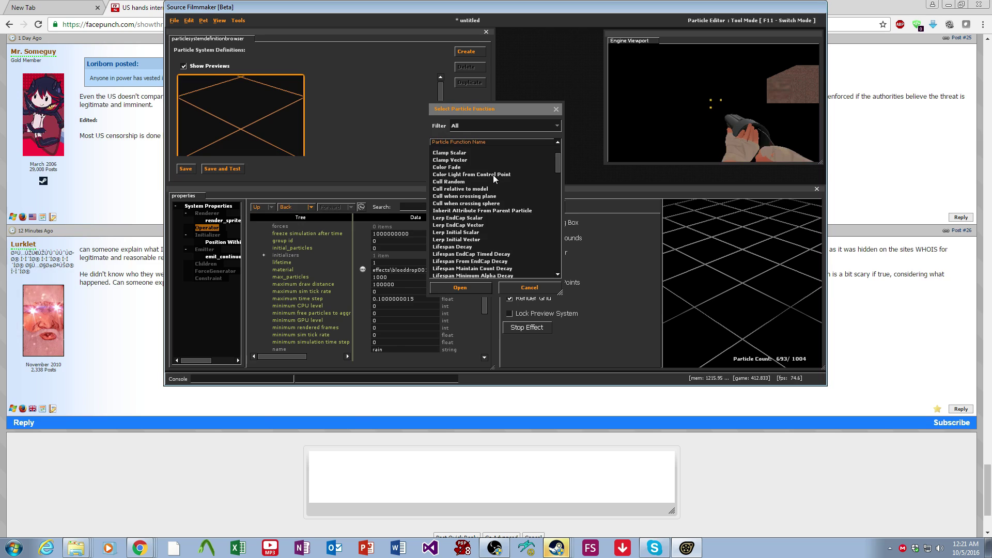
{"action": "scroll", "coordinate": [493, 175], "scroll_direction": "down", "scroll_amount": 5}
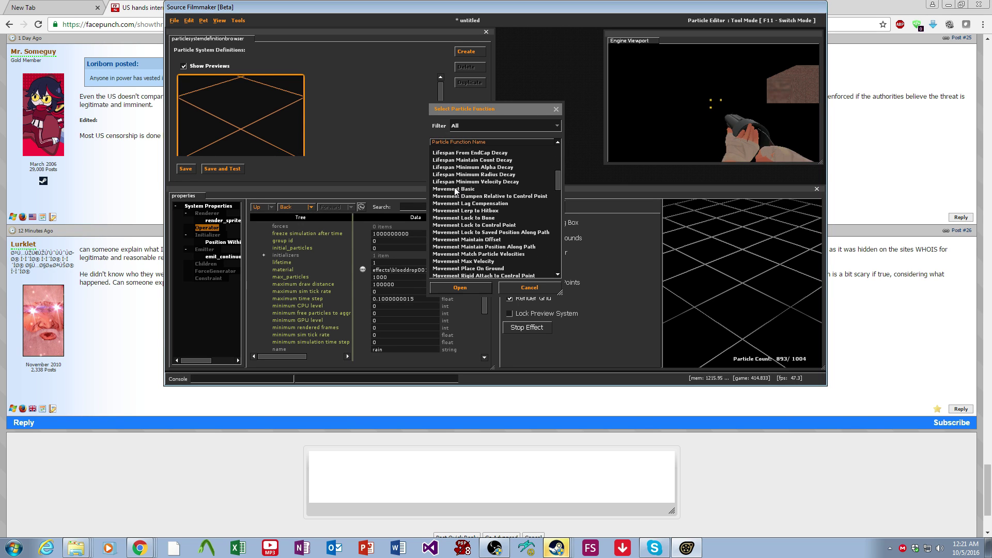
{"action": "left_click", "coordinate": [456, 189]}
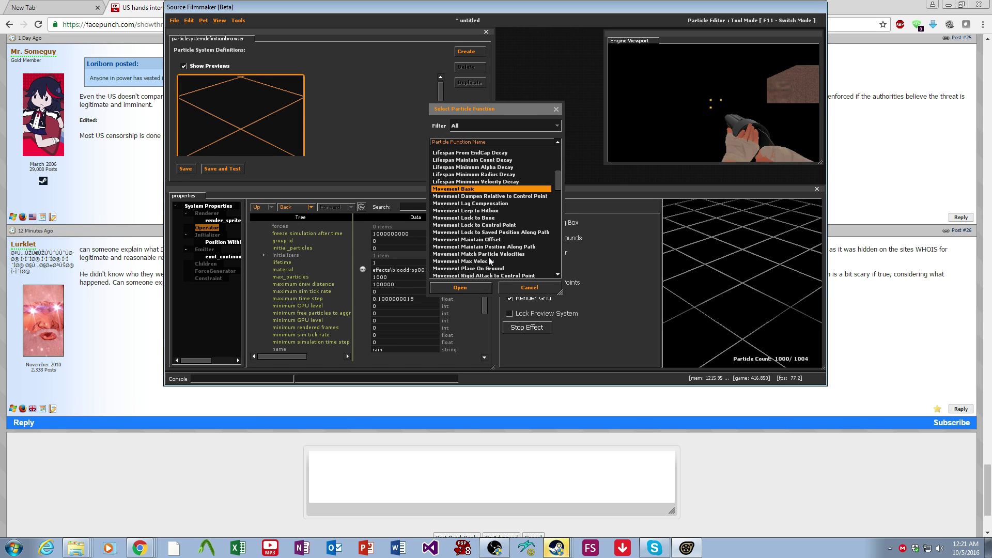
{"action": "left_click", "coordinate": [473, 291]}
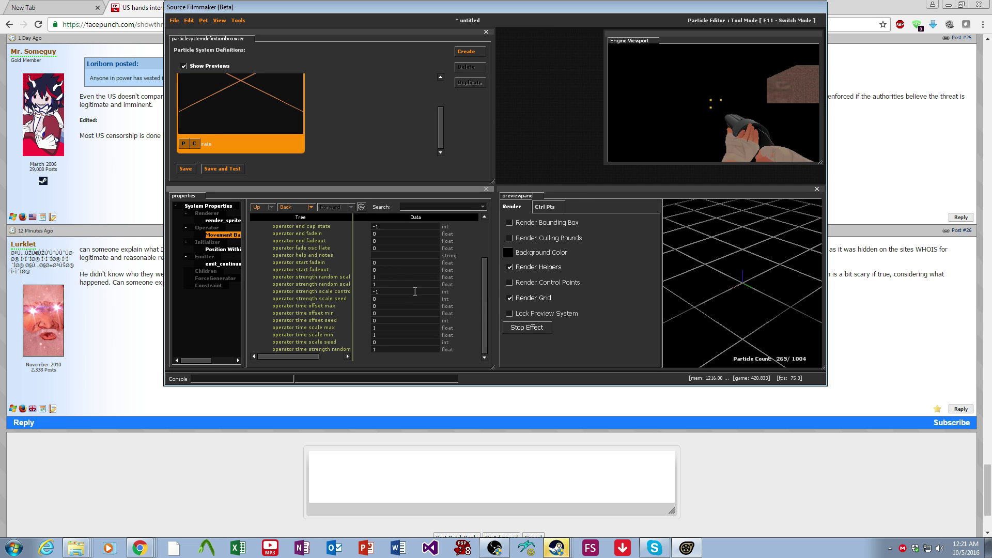
Step: Set the Movement Basic operator's gravity to 0 0 -600
{"action": "scroll", "coordinate": [392, 269], "scroll_direction": "up", "scroll_amount": 2}
{"action": "left_click", "coordinate": [396, 242]}
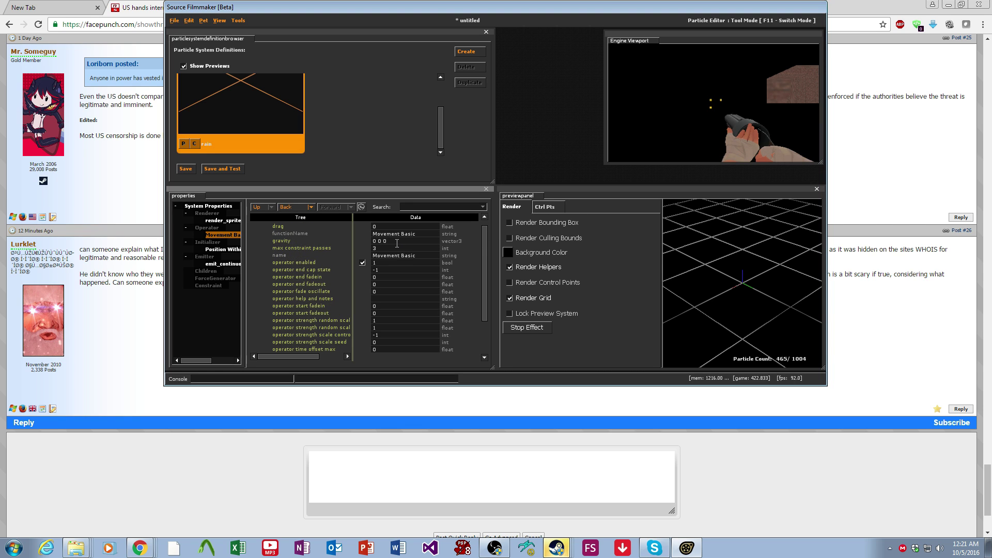
{"action": "key", "text": "BackSpace"}
{"action": "type", "text": "-600"}
{"action": "key", "text": "Return"}
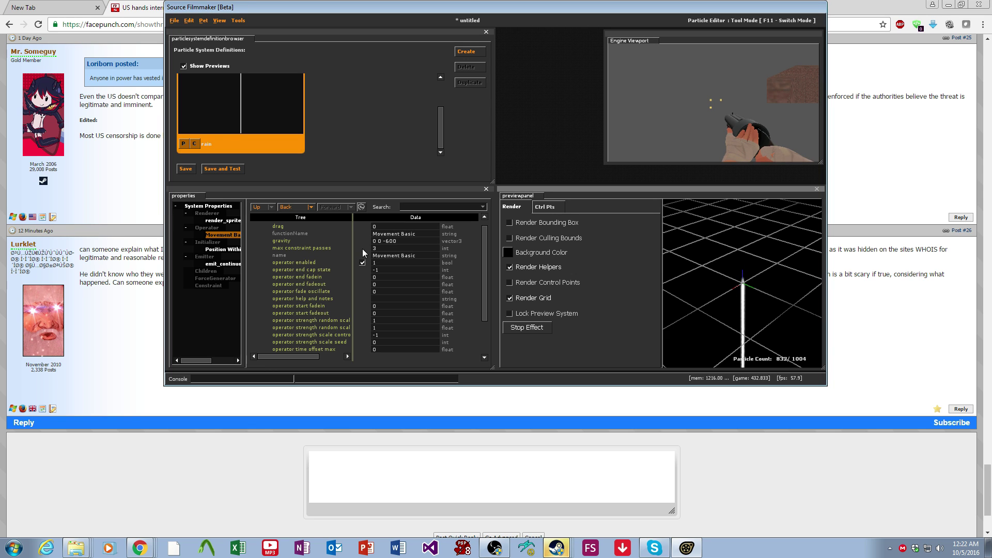
Step: Try an upward gravity of 0 0 600 on the Movement Basic operator and undo it
{"action": "double_click", "coordinate": [392, 241]}
{"action": "key", "text": "BackSpace"}
{"action": "key", "text": "BackSpace"}
{"action": "type", "text": "600"}
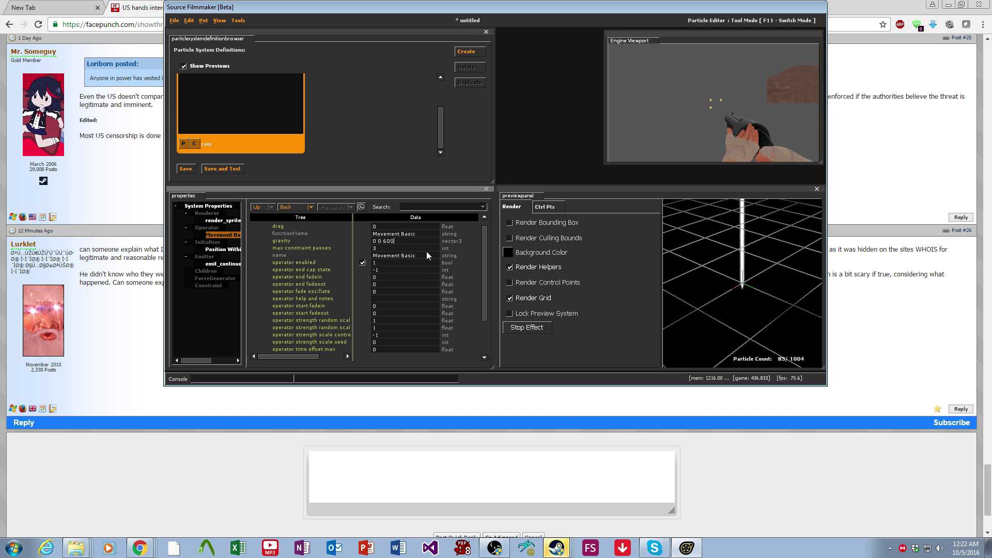
{"action": "key", "text": "ctrl+z"}
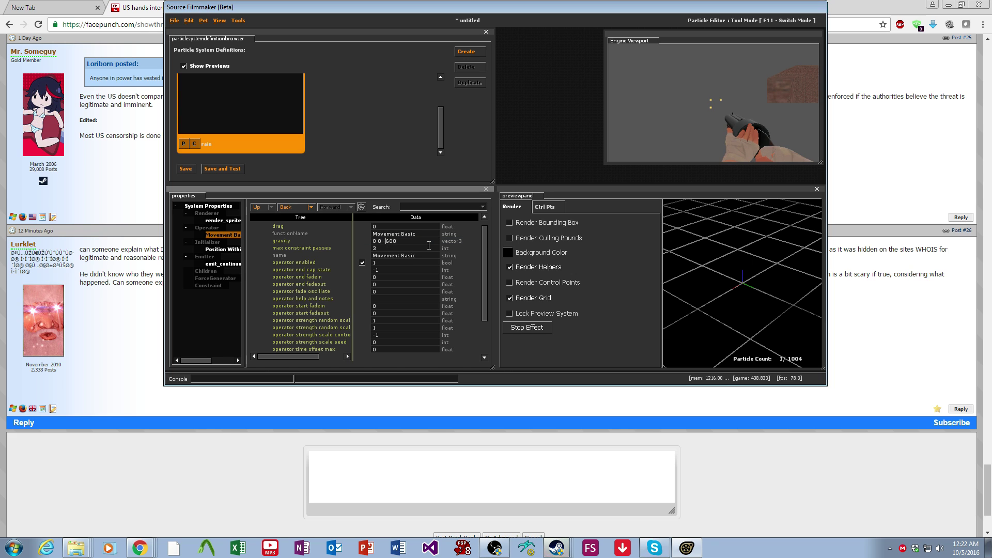
{"action": "left_click", "coordinate": [739, 317]}
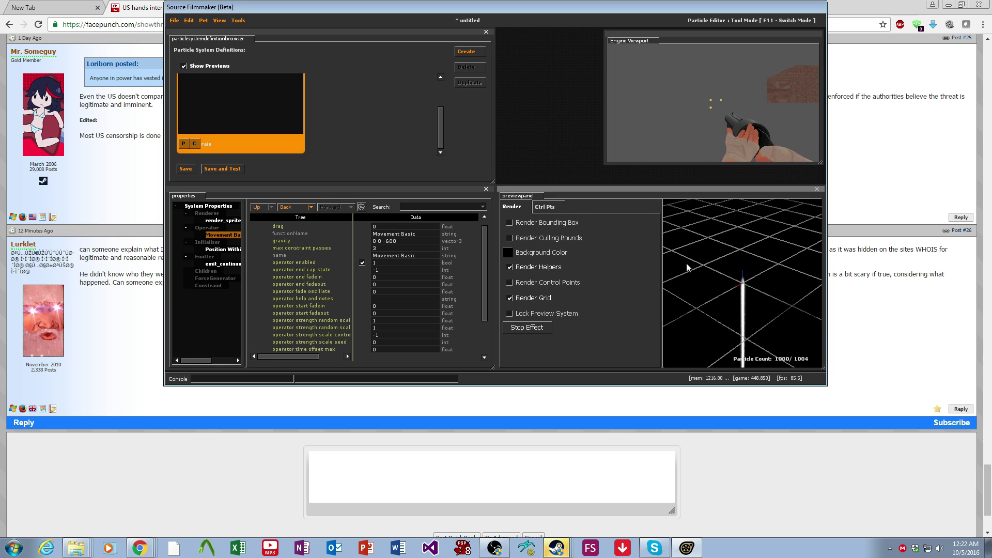
Step: Try a sideways gravity of 600 0 0 on the Movement Basic operator
{"action": "left_click", "coordinate": [392, 240]}
{"action": "type", "text": "600"}
{"action": "key", "text": "Return"}
{"action": "type", "text": "0"}
{"action": "key", "text": "Return"}
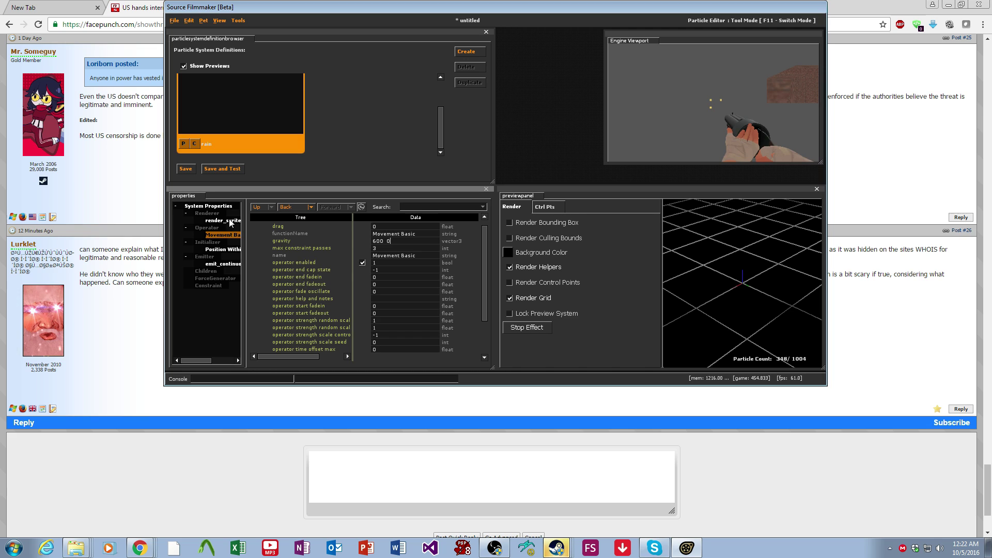
{"action": "left_click", "coordinate": [359, 240]}
{"action": "type", "text": "600 0 0"}
{"action": "key", "text": "Return"}
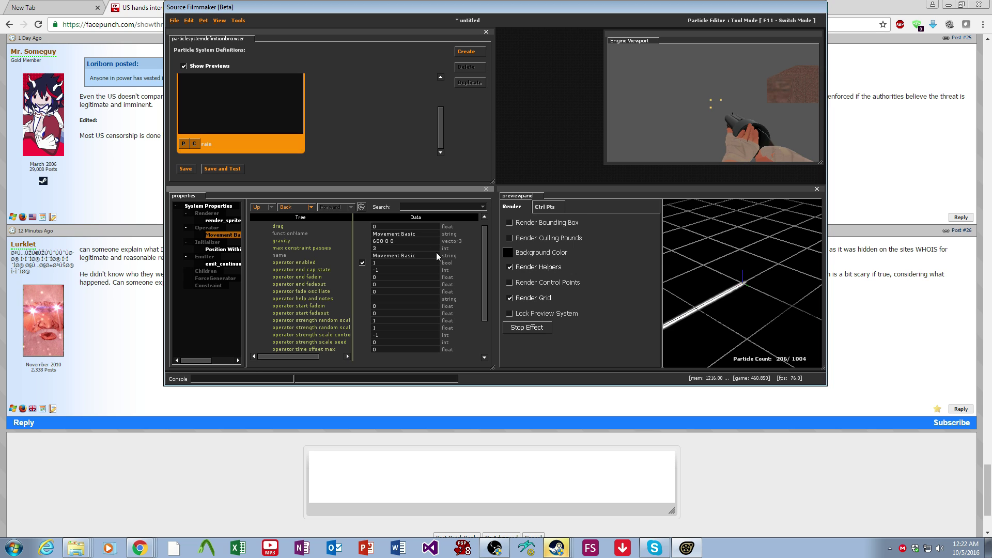
Step: Restore the Movement Basic operator's downward gravity of 0 0 -600 and inspect the particle preview
{"action": "left_click_drag", "start_coordinate": [407, 243], "coordinate": [275, 218]}
{"action": "type", "text": "0 0 -600"}
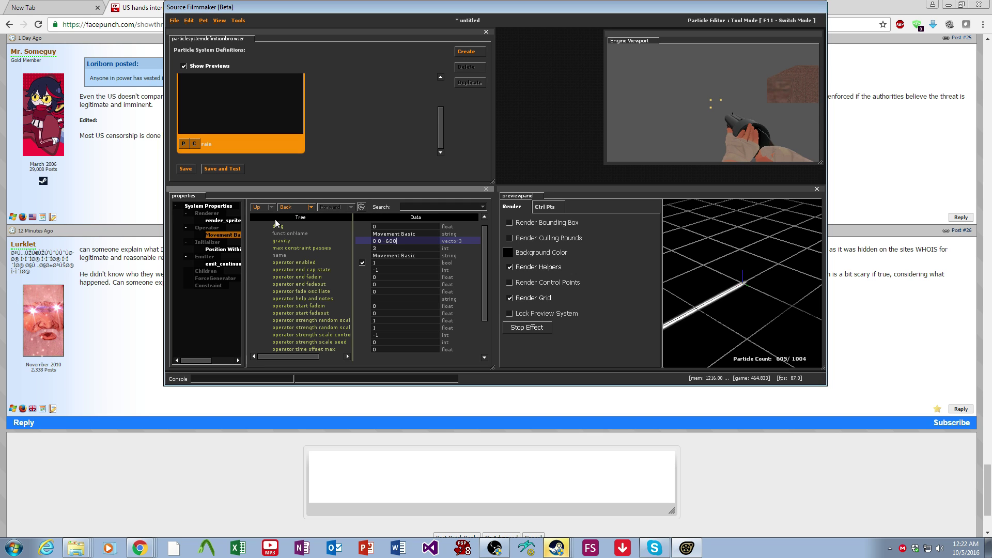
{"action": "key", "text": "Return"}
{"action": "mouse_move", "coordinate": [748, 319]}
{"action": "left_mouse_down"}
{"action": "mouse_move", "coordinate": [756, 321]}
{"action": "mouse_move", "coordinate": [744, 312]}
{"action": "mouse_move", "coordinate": [744, 324]}
{"action": "left_mouse_up"}
{"action": "right_click_drag", "start_coordinate": [744, 325], "coordinate": [744, 299]}
{"action": "left_click_drag", "start_coordinate": [743, 310], "coordinate": [734, 294]}
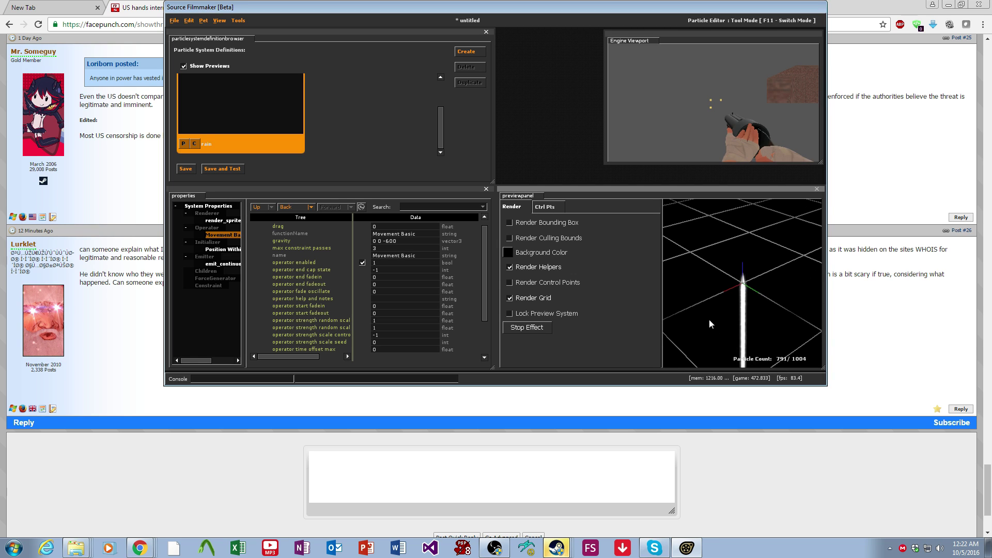
{"action": "mouse_move", "coordinate": [721, 327]}
{"action": "right_mouse_down"}
{"action": "mouse_move", "coordinate": [721, 345]}
{"action": "mouse_move", "coordinate": [721, 321]}
{"action": "right_mouse_up"}
{"action": "mouse_move", "coordinate": [724, 293]}
{"action": "left_mouse_down"}
{"action": "mouse_move", "coordinate": [713, 304]}
{"action": "mouse_move", "coordinate": [703, 284]}
{"action": "mouse_move", "coordinate": [724, 292]}
{"action": "left_mouse_up"}
Step: Set the Position Within Box Random initializer's min to -16 -16 0
{"action": "left_click", "coordinate": [222, 249]}
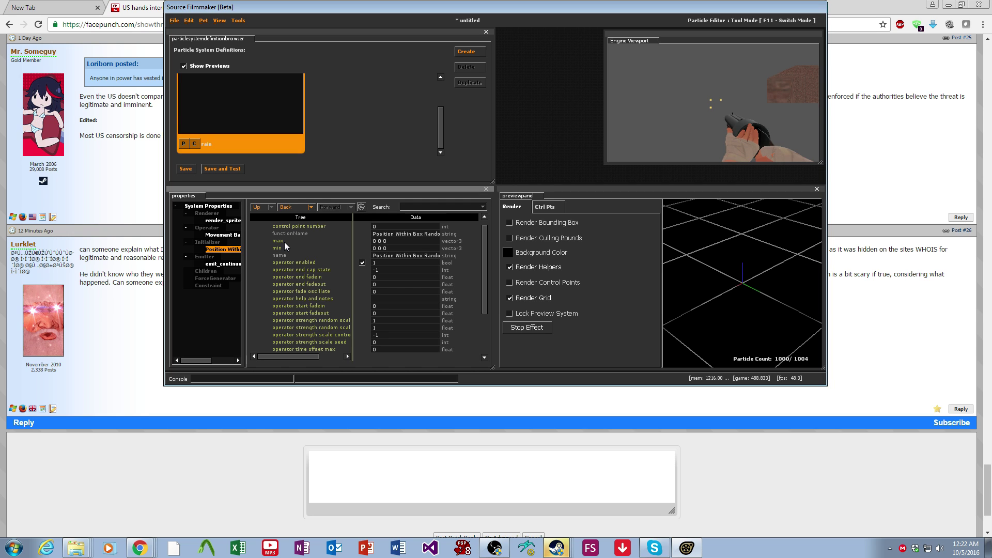
{"action": "left_click_drag", "start_coordinate": [393, 250], "coordinate": [310, 240]}
{"action": "type", "text": "-16"}
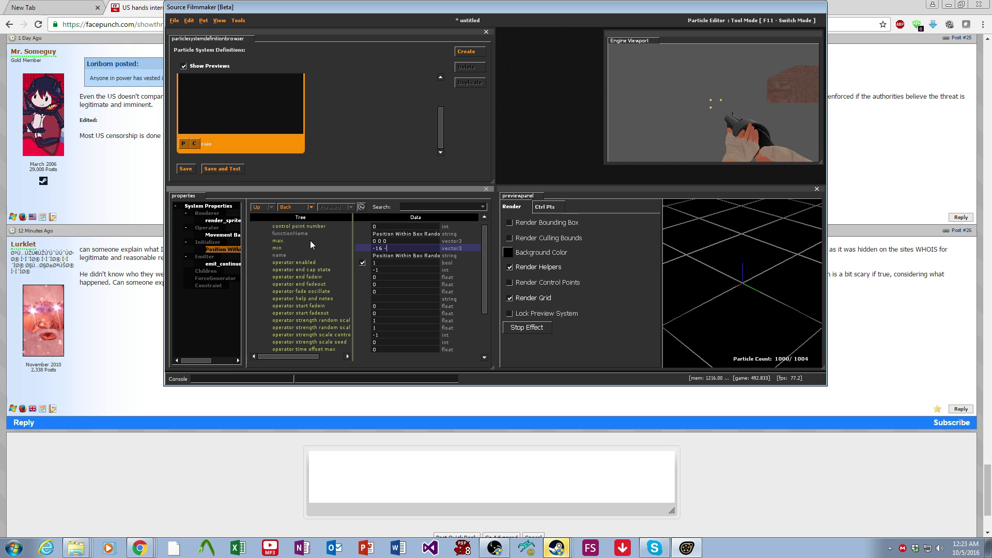
{"action": "type", "text": " -16 0"}
{"action": "key", "text": "Return"}
Step: Set the Position Within Box Random initializer's max to 16 16 1
{"action": "left_click_drag", "start_coordinate": [686, 248], "coordinate": [710, 262]}
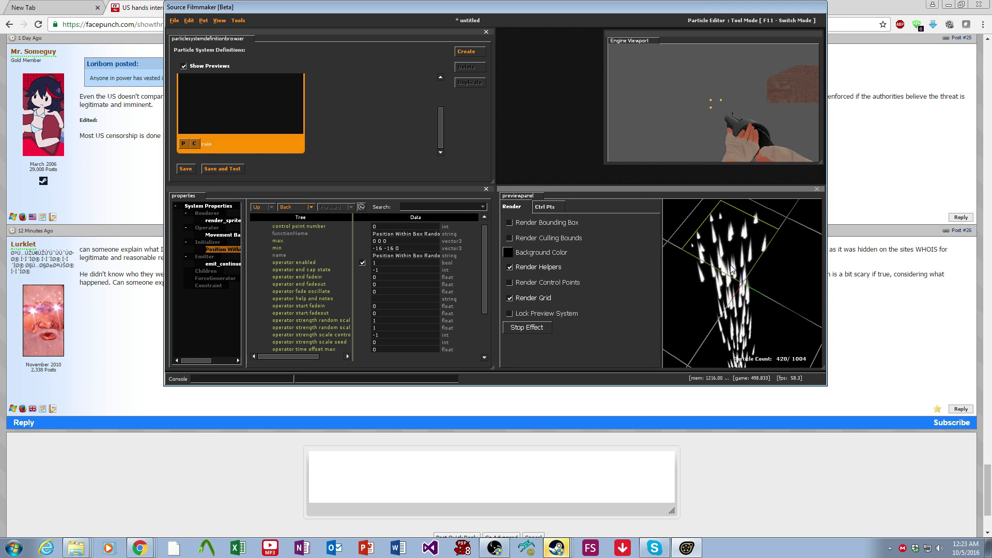
{"action": "left_click_drag", "start_coordinate": [686, 248], "coordinate": [689, 251]}
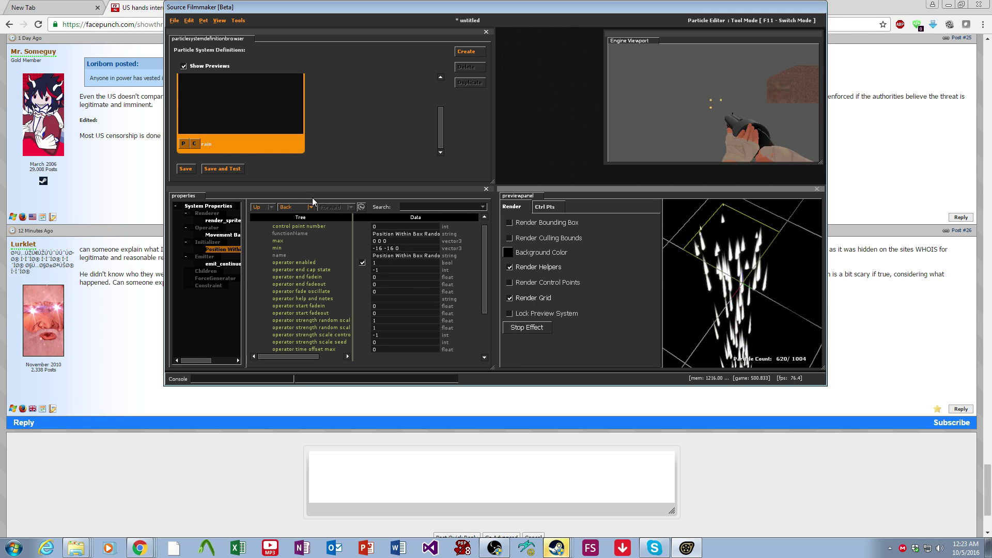
{"action": "left_click_drag", "start_coordinate": [392, 241], "coordinate": [316, 233]}
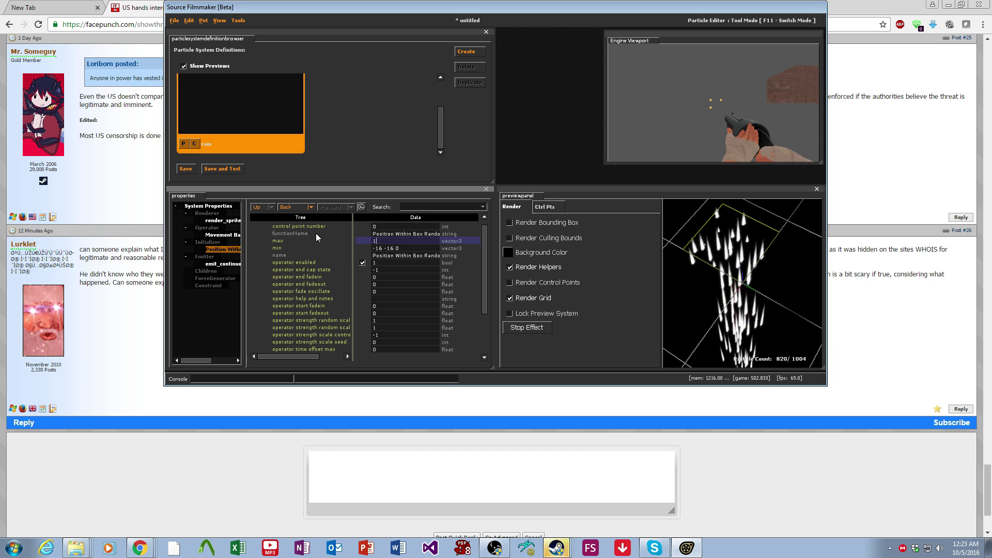
{"action": "type", "text": "16 16 1"}
{"action": "key", "text": "Return"}
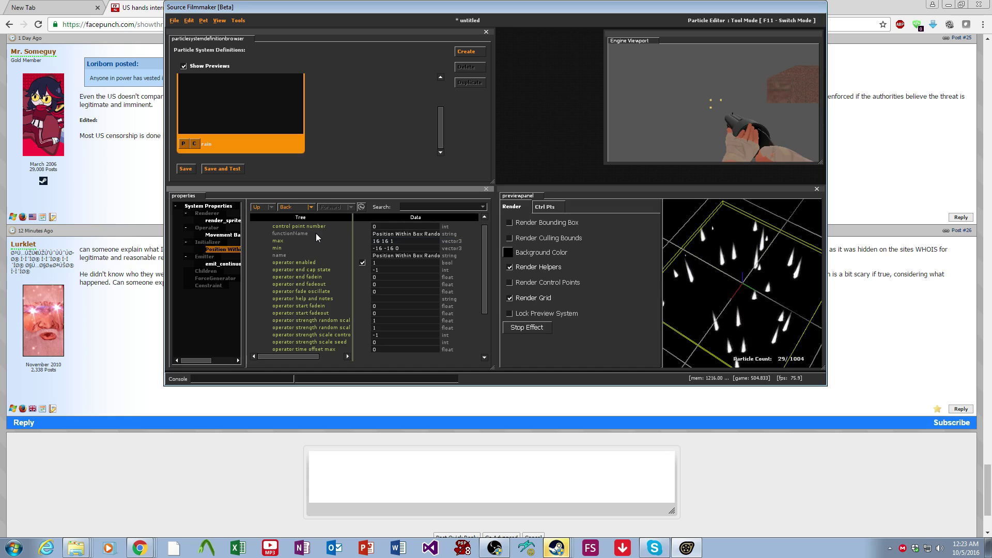
Step: Bring Source Filmmaker back to the front and minimize the browser window behind it
{"action": "left_click", "coordinate": [844, 302]}
{"action": "left_click_drag", "start_coordinate": [844, 302], "coordinate": [814, 261]}
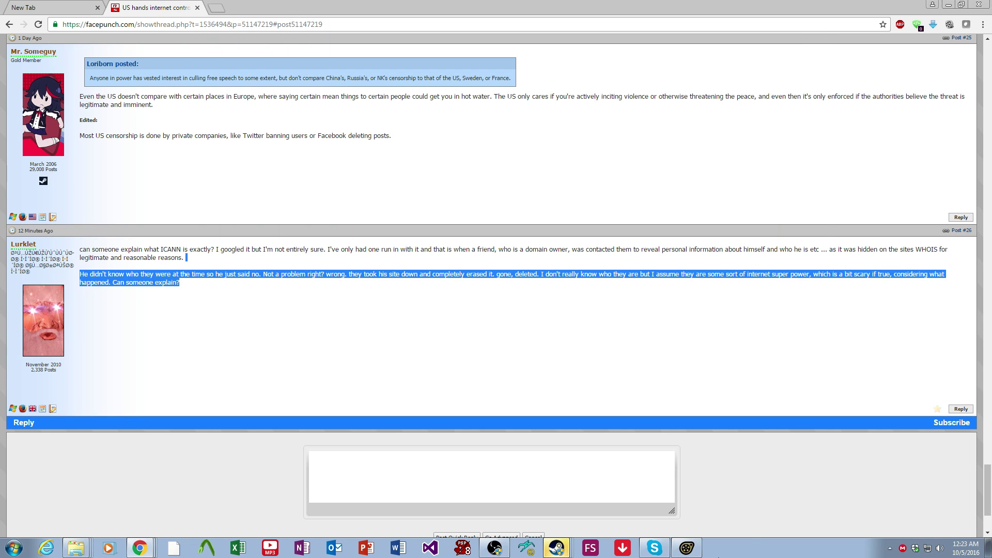
{"action": "left_click", "coordinate": [683, 548]}
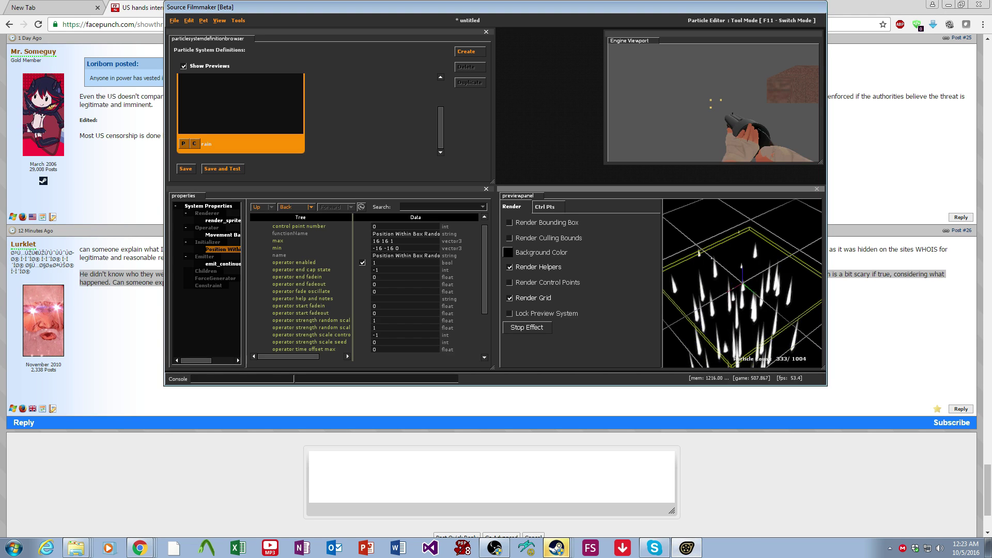
{"action": "left_click", "coordinate": [948, 5]}
{"action": "left_click_drag", "start_coordinate": [742, 283], "coordinate": [718, 284]}
{"action": "left_click", "coordinate": [947, 5]}
Step: Disable constrain radius to length on the render_sprite_trail renderer
{"action": "right_click_drag", "start_coordinate": [742, 284], "coordinate": [742, 310]}
{"action": "left_click_drag", "start_coordinate": [742, 283], "coordinate": [741, 315]}
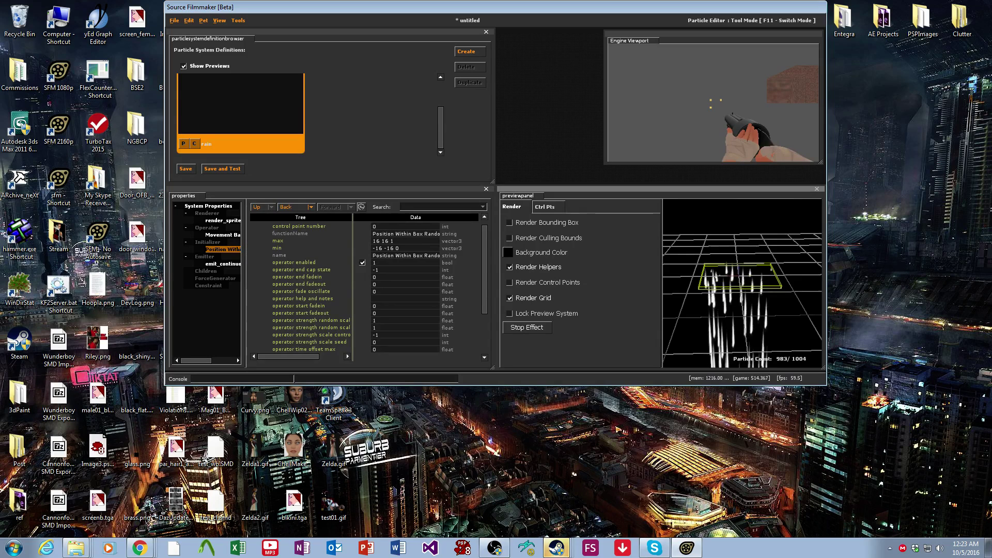
{"action": "middle_click_drag", "start_coordinate": [742, 283], "coordinate": [739, 229]}
{"action": "right_click_drag", "start_coordinate": [741, 283], "coordinate": [742, 259]}
{"action": "left_click_drag", "start_coordinate": [741, 283], "coordinate": [752, 274]}
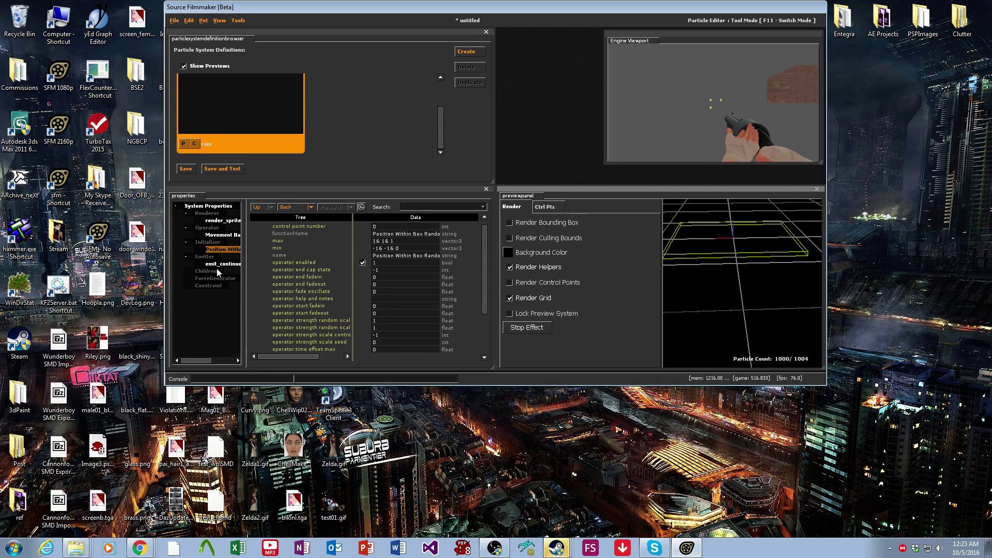
{"action": "left_click_drag", "start_coordinate": [691, 240], "coordinate": [688, 240]}
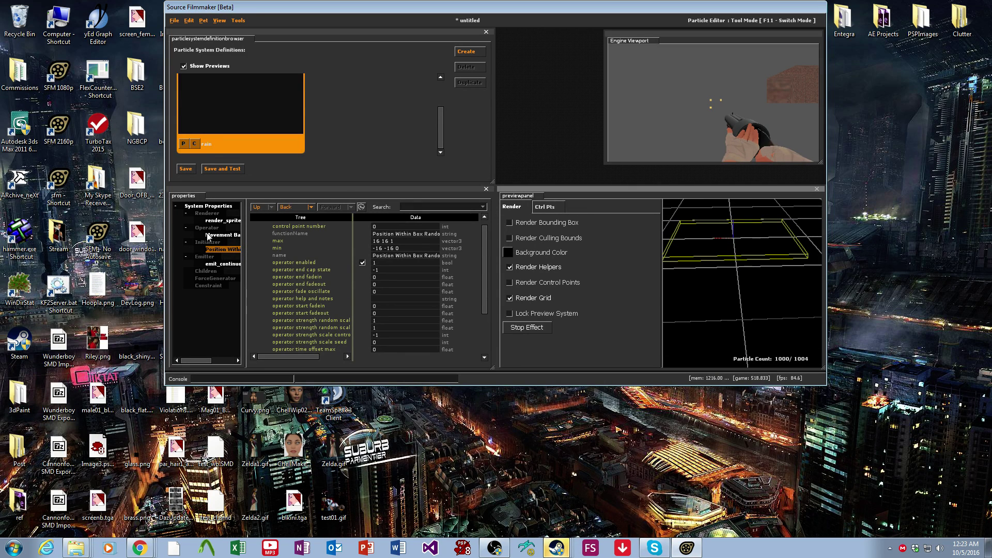
{"action": "left_click", "coordinate": [220, 221]}
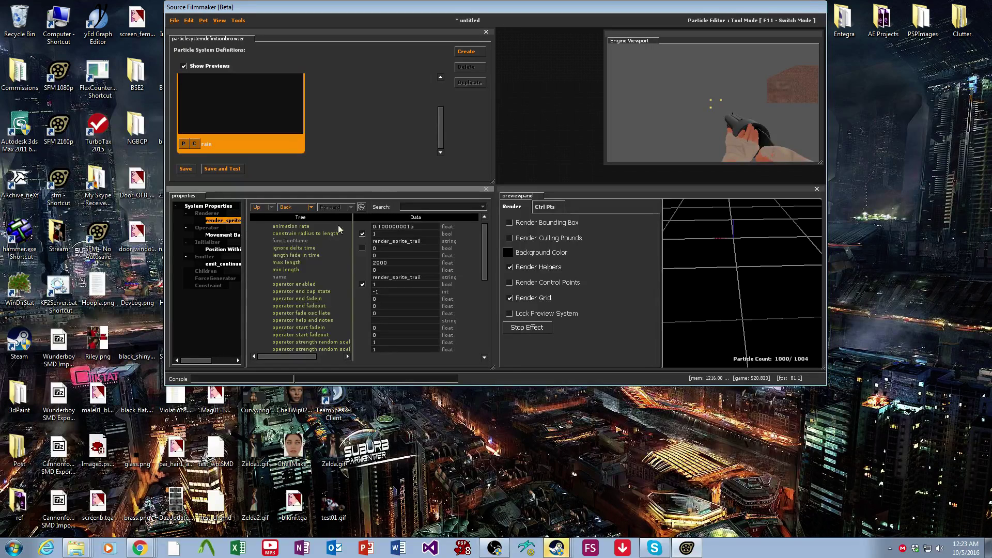
{"action": "left_click", "coordinate": [362, 233]}
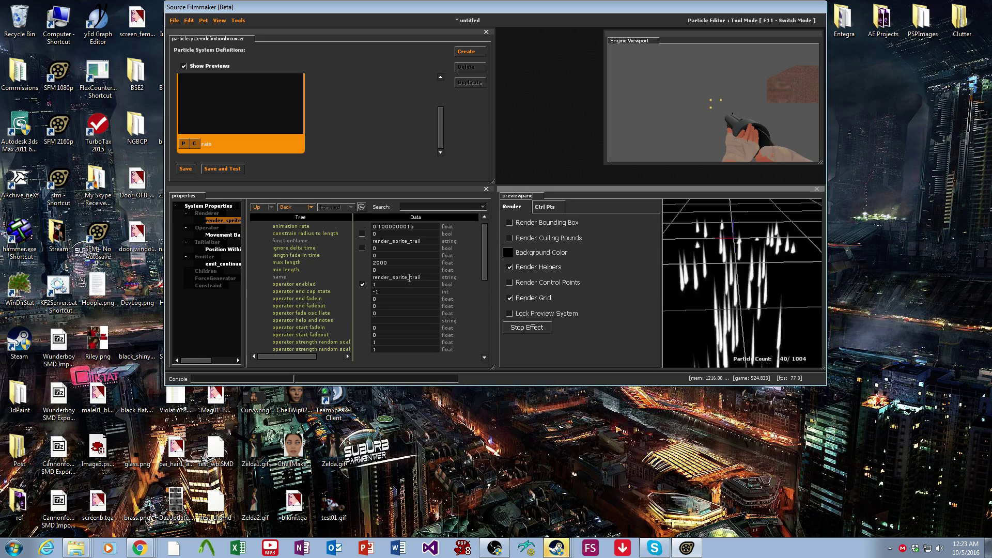
Step: Try max length values of 8000, 100 and 2000 on the render_sprite_trail renderer
{"action": "left_click", "coordinate": [325, 260]}
{"action": "type", "text": "8000"}
{"action": "key", "text": "Return"}
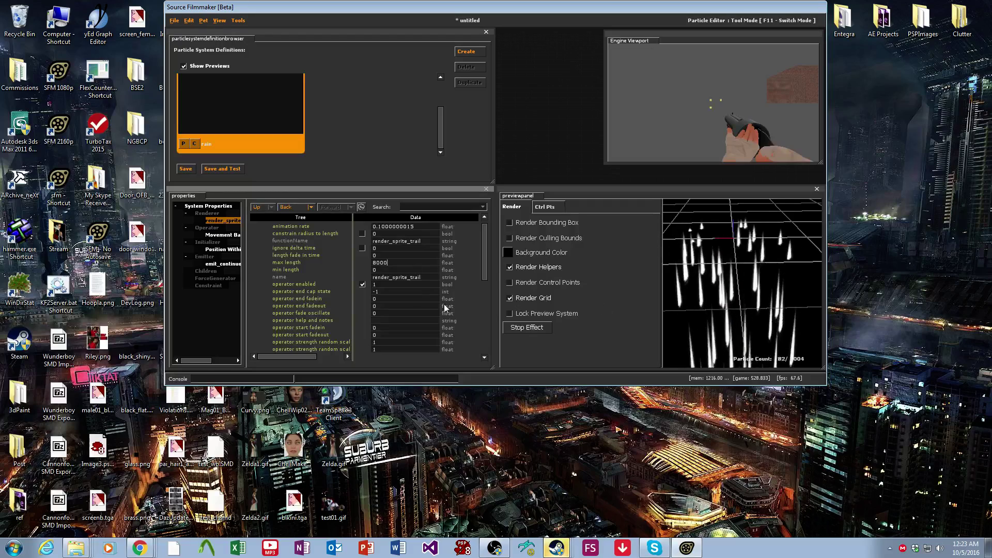
{"action": "left_click", "coordinate": [394, 263]}
{"action": "type", "text": "100"}
{"action": "key", "text": "Return"}
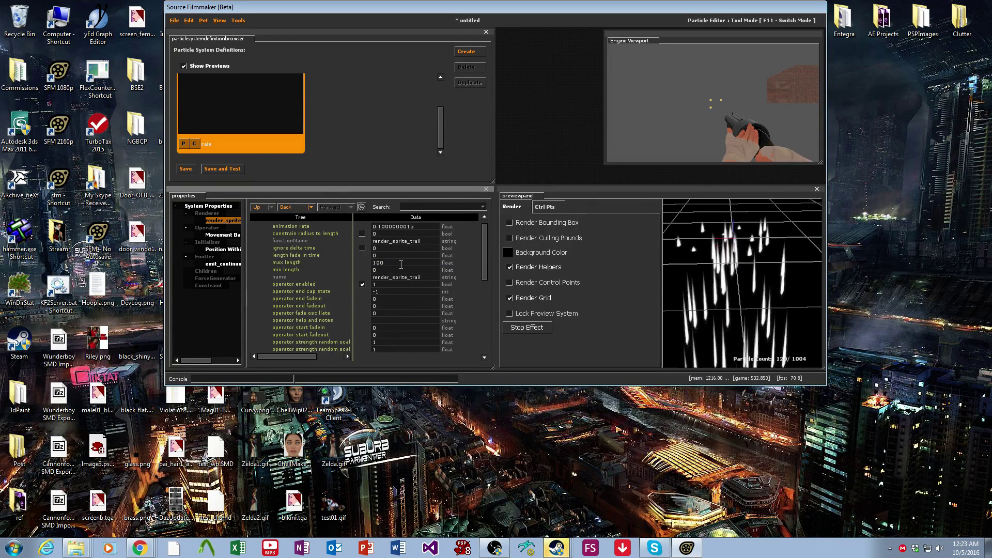
{"action": "left_click", "coordinate": [401, 263]}
{"action": "type", "text": "8"}
{"action": "key", "text": "BackSpace"}
{"action": "type", "text": "2000"}
{"action": "key", "text": "Return"}
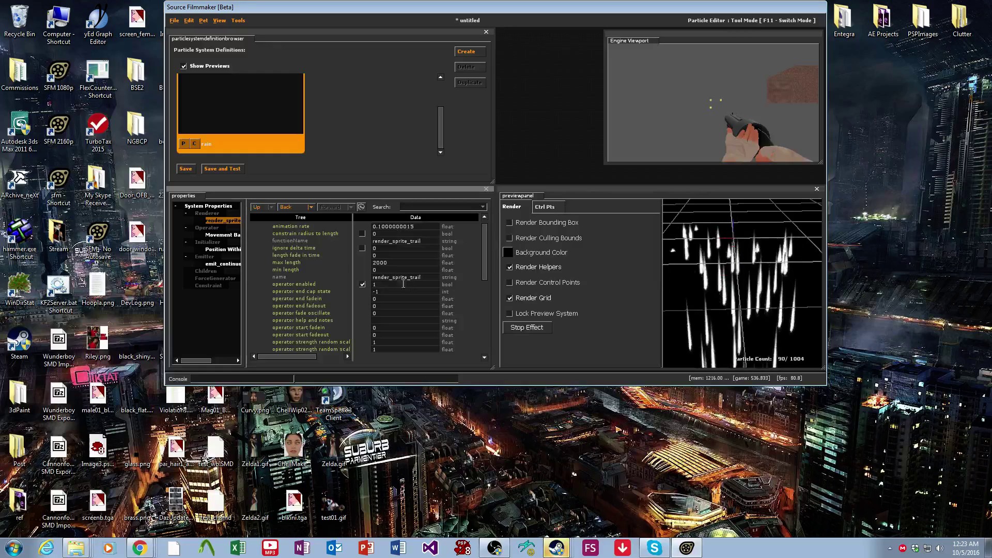
Step: Try a min length of 2000 on the sprite trail renderer, followed by 300 for both max and min length
{"action": "left_click", "coordinate": [394, 269]}
{"action": "type", "text": "2000"}
{"action": "key", "text": "Return"}
{"action": "left_click_drag", "start_coordinate": [741, 279], "coordinate": [766, 268]}
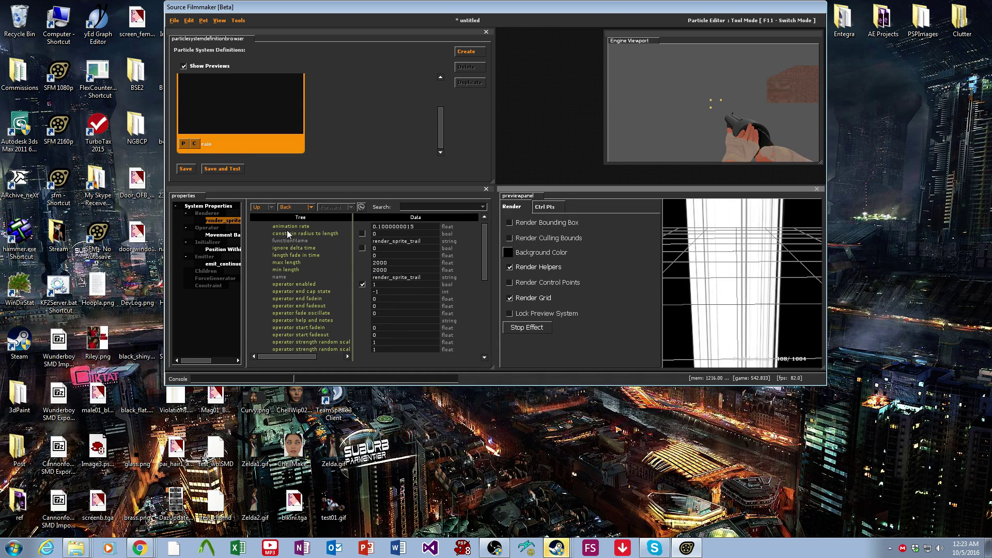
{"action": "left_click", "coordinate": [381, 263]}
{"action": "type", "text": "300"}
{"action": "key", "text": "Return"}
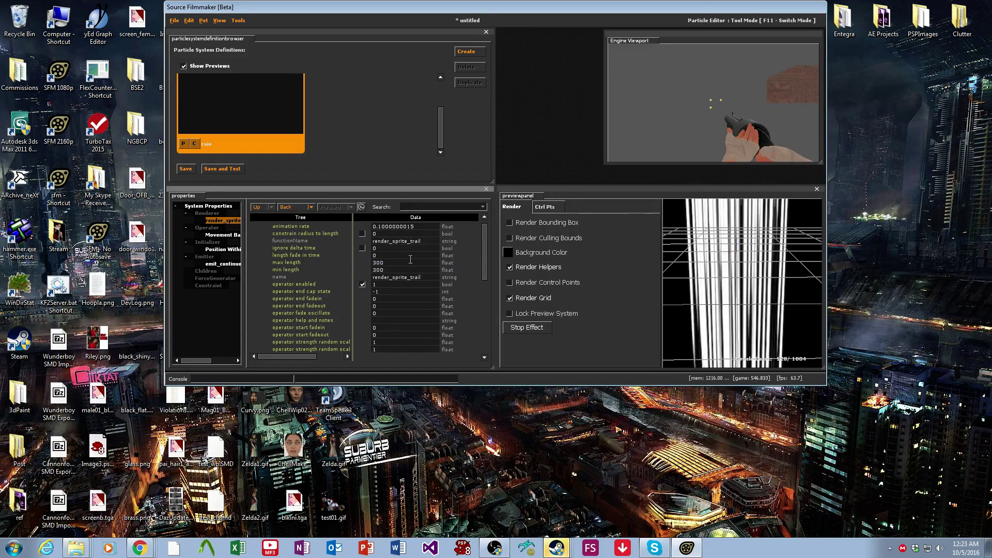
Step: Try shorter sprite trails with max and min length both at 10, followed by 20
{"action": "left_click_drag", "start_coordinate": [402, 261], "coordinate": [374, 270]}
{"action": "type", "text": "50"}
{"action": "left_click", "coordinate": [395, 262]}
{"action": "key", "text": "BackSpace"}
{"action": "type", "text": "5"}
{"action": "key", "text": "Return"}
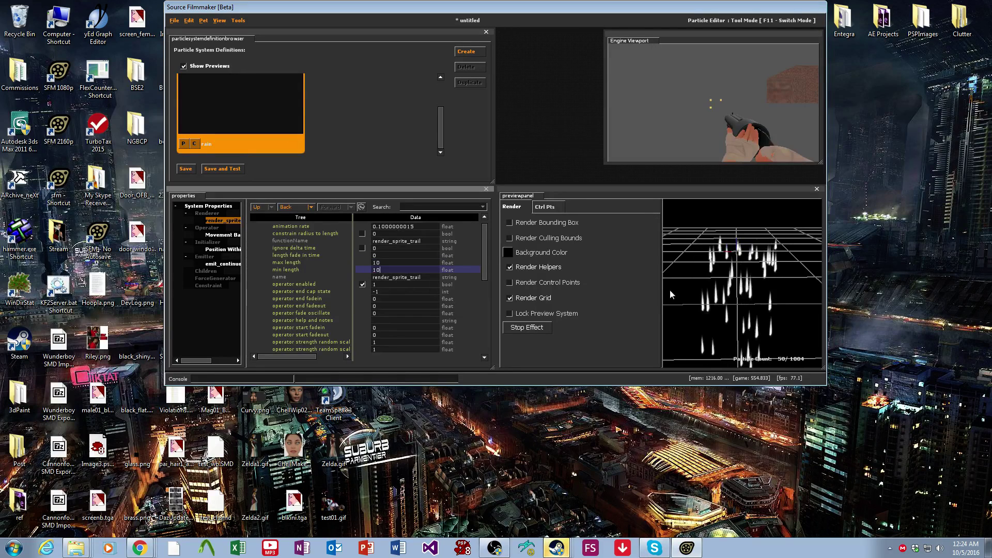
{"action": "left_click", "coordinate": [724, 287]}
{"action": "left_click", "coordinate": [387, 264]}
{"action": "left_click", "coordinate": [381, 262]}
{"action": "type", "text": "20"}
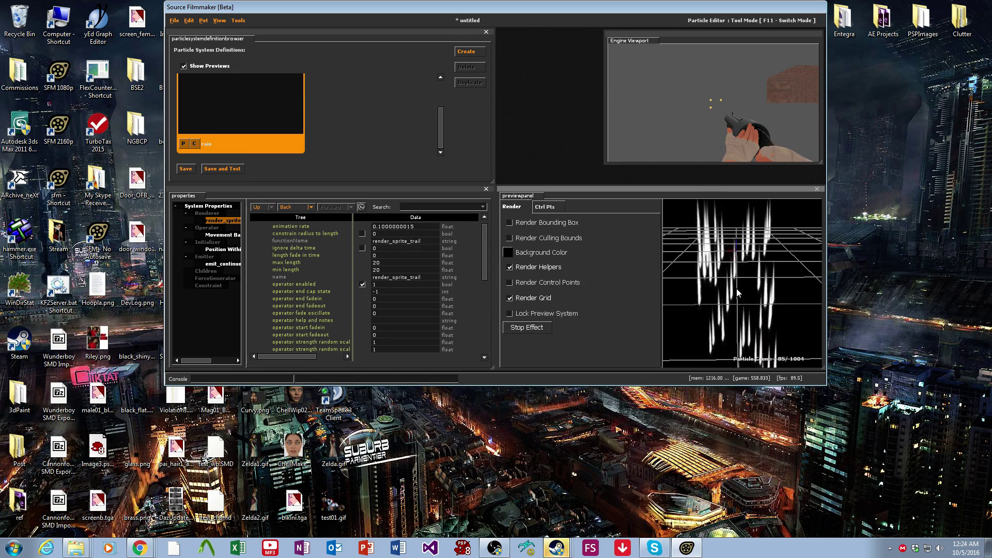
Step: Set both max length and min length of the render_sprite_trail renderer to 30
{"action": "left_click", "coordinate": [381, 262]}
{"action": "type", "text": "30"}
{"action": "left_click", "coordinate": [776, 300]}
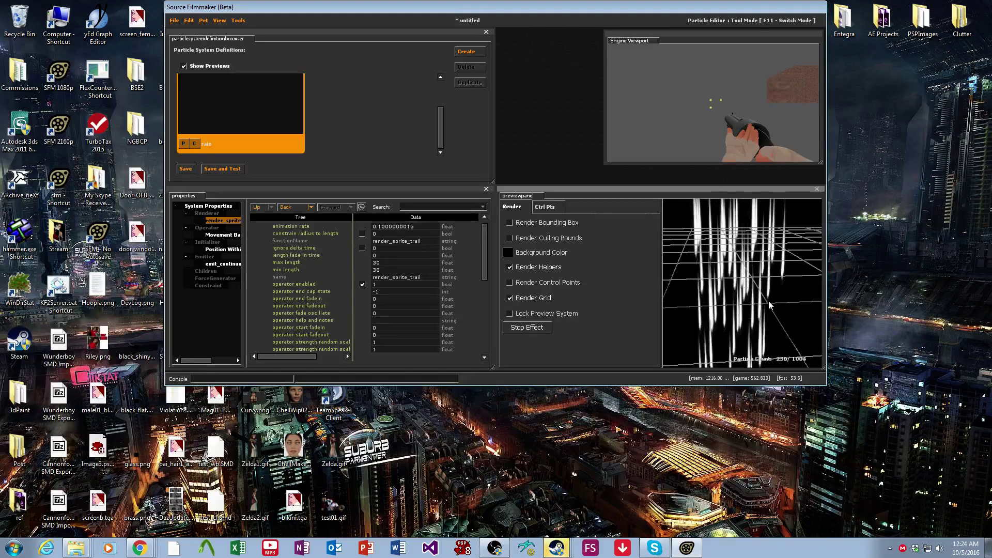
Step: Add a Color Random initializer to the rain system and open its properties
{"action": "right_click", "coordinate": [214, 245]}
{"action": "left_click", "coordinate": [222, 272]}
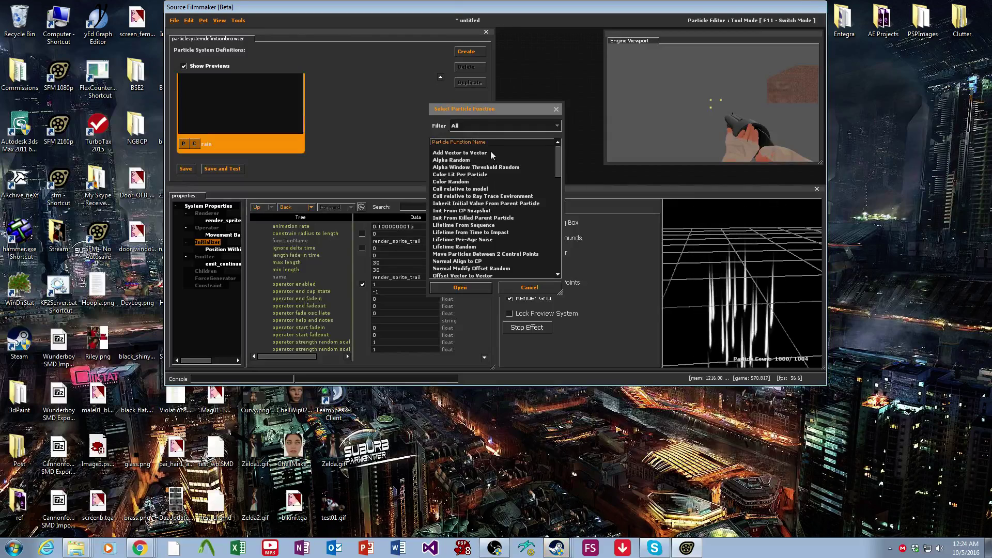
{"action": "left_click", "coordinate": [473, 288]}
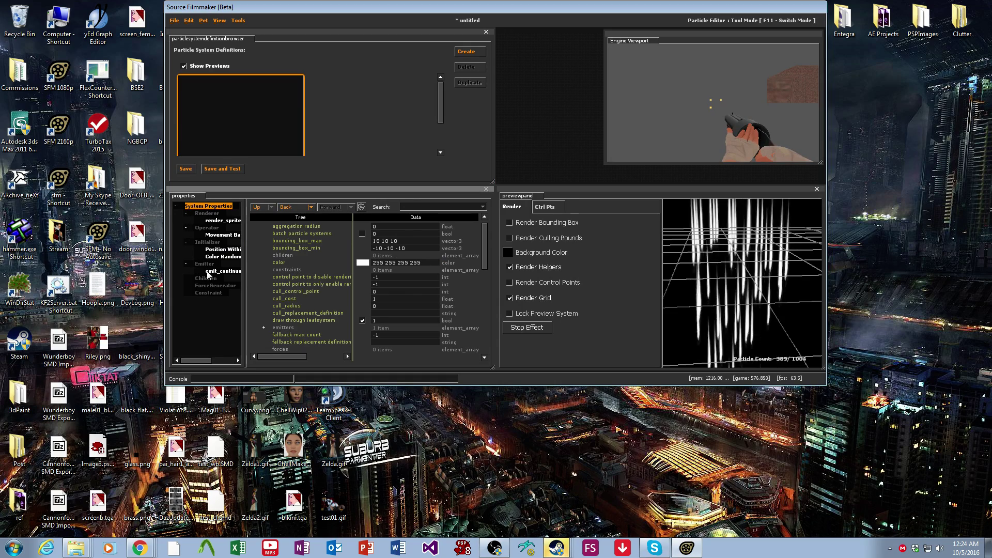
{"action": "left_click", "coordinate": [230, 256]}
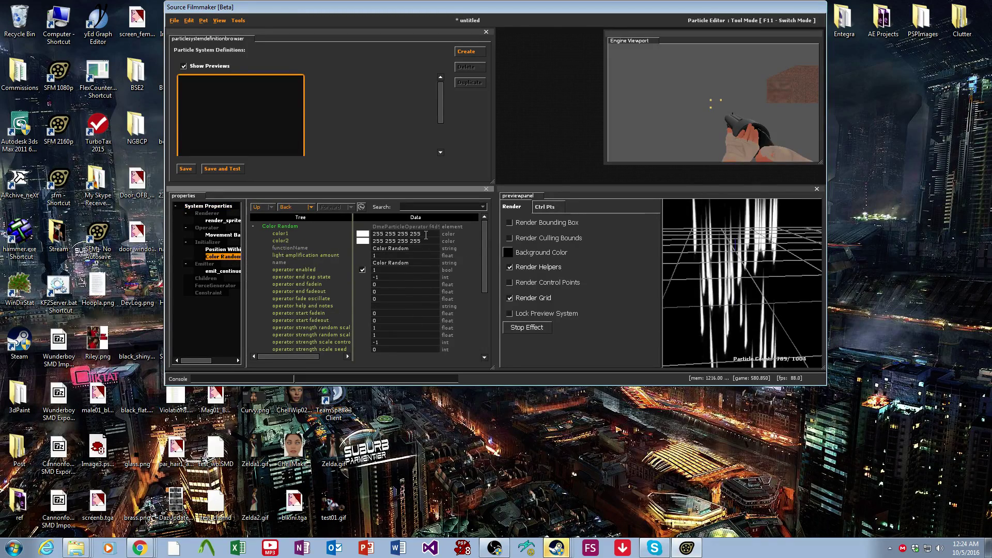
{"action": "type", "text": "180 180 1"}
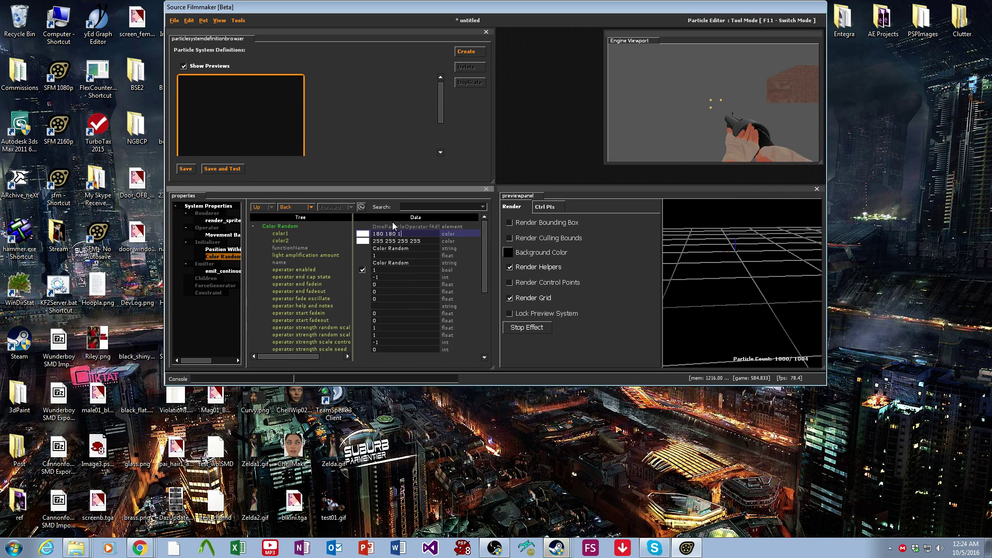
{"action": "type", "text": "80 255"}
{"action": "key", "text": "Return"}
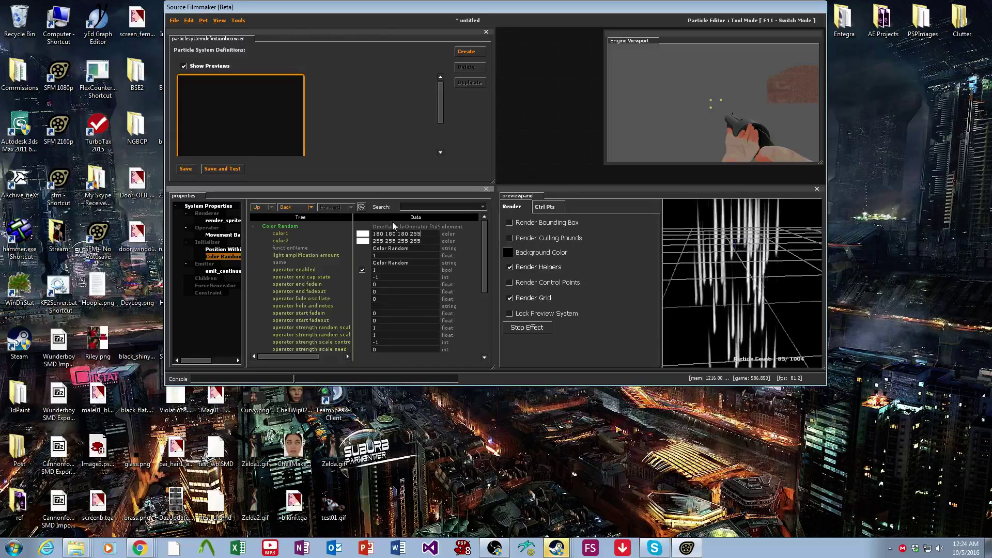
{"action": "key", "text": "Tab"}
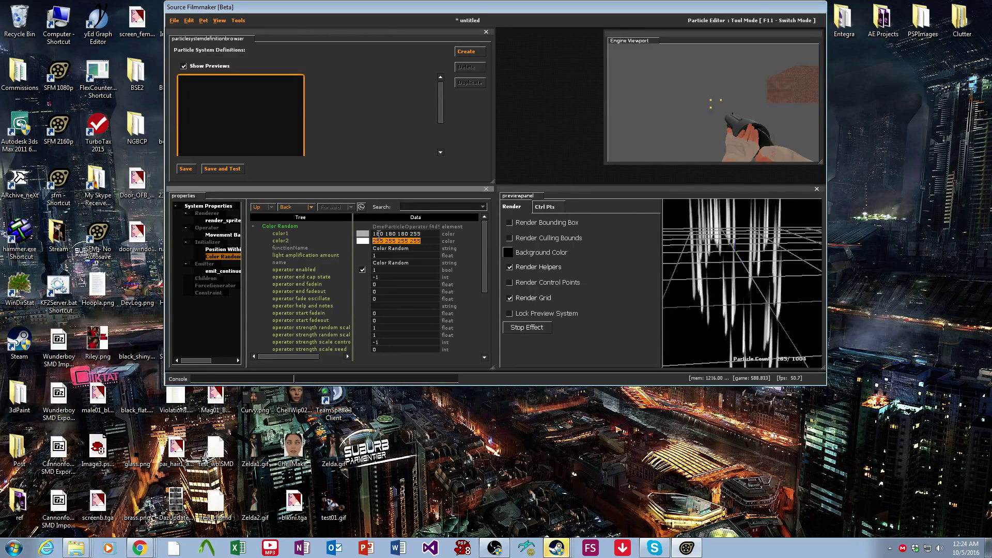
{"action": "type", "text": "120 120 120 "}
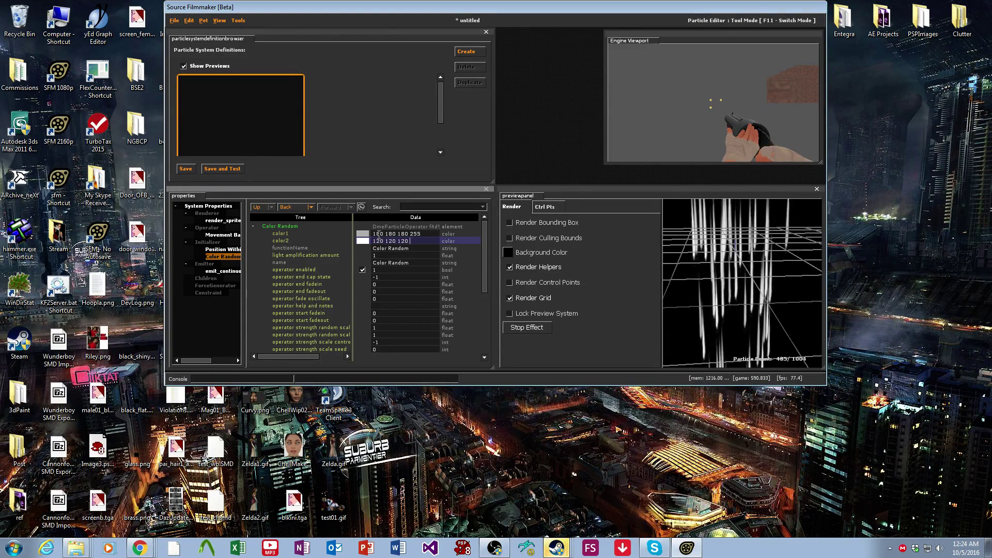
{"action": "type", "text": "255"}
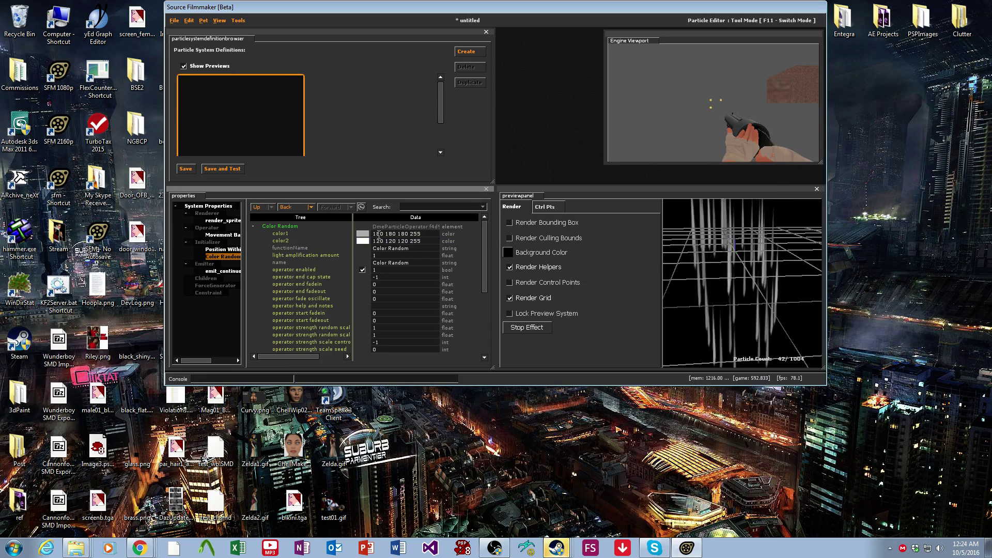
{"action": "left_click_drag", "start_coordinate": [766, 264], "coordinate": [728, 282]}
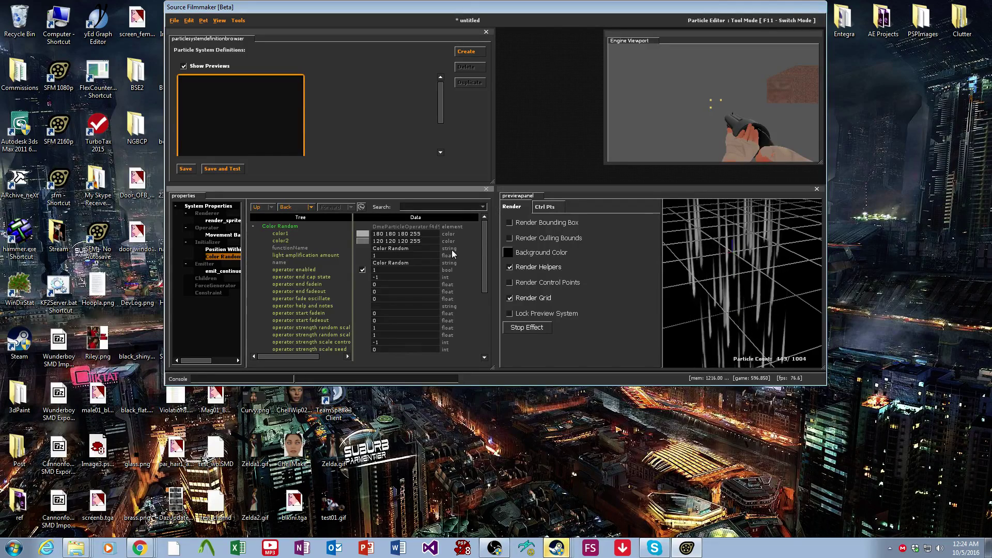
{"action": "double_click", "coordinate": [403, 234]}
{"action": "type", "text": "200 2"}
{"action": "left_click_drag", "start_coordinate": [675, 255], "coordinate": [736, 243]}
Step: Add a Radius Random initializer to the rain system
{"action": "left_click", "coordinate": [213, 244]}
{"action": "right_click", "coordinate": [215, 246]}
{"action": "left_click", "coordinate": [222, 274]}
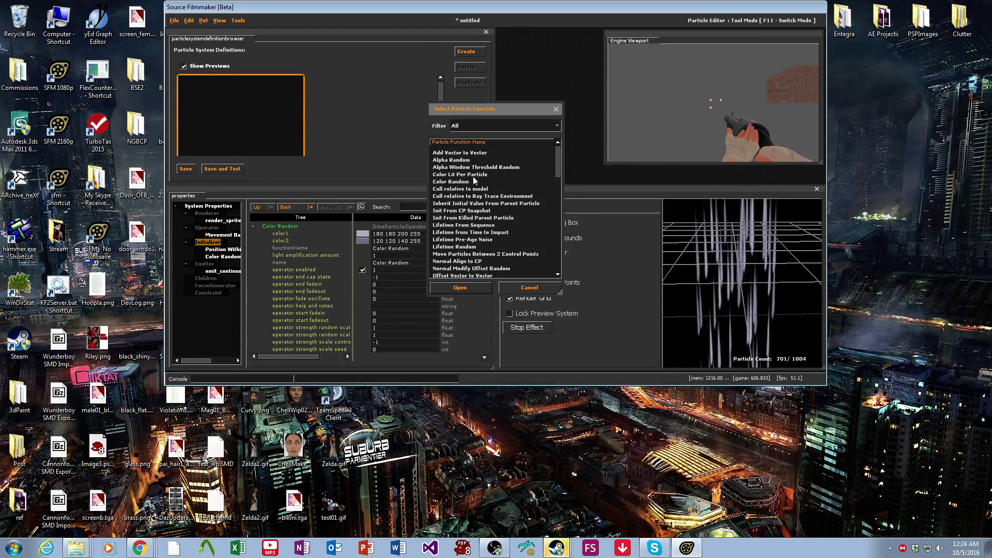
{"action": "scroll", "coordinate": [473, 180], "scroll_direction": "down", "scroll_amount": 15}
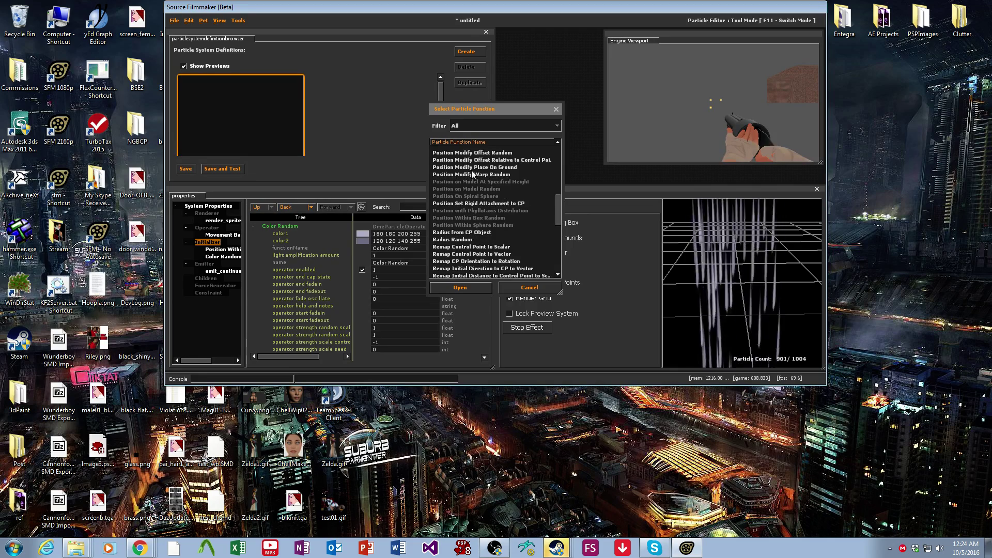
{"action": "left_click", "coordinate": [468, 239]}
{"action": "left_click", "coordinate": [467, 287]}
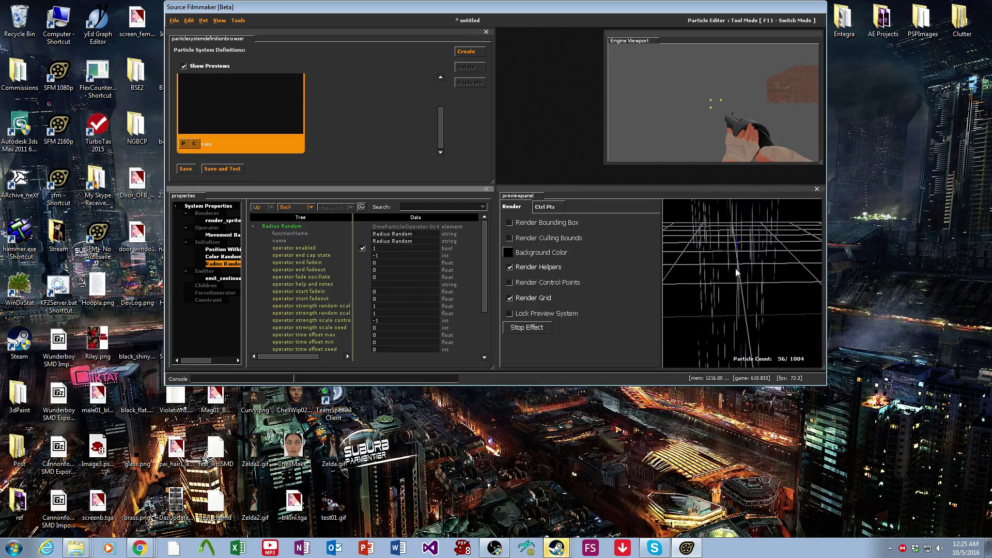
Step: Set the Radius Random initializer's radius_max to 2
{"action": "scroll", "coordinate": [320, 258], "scroll_direction": "down", "scroll_amount": 3}
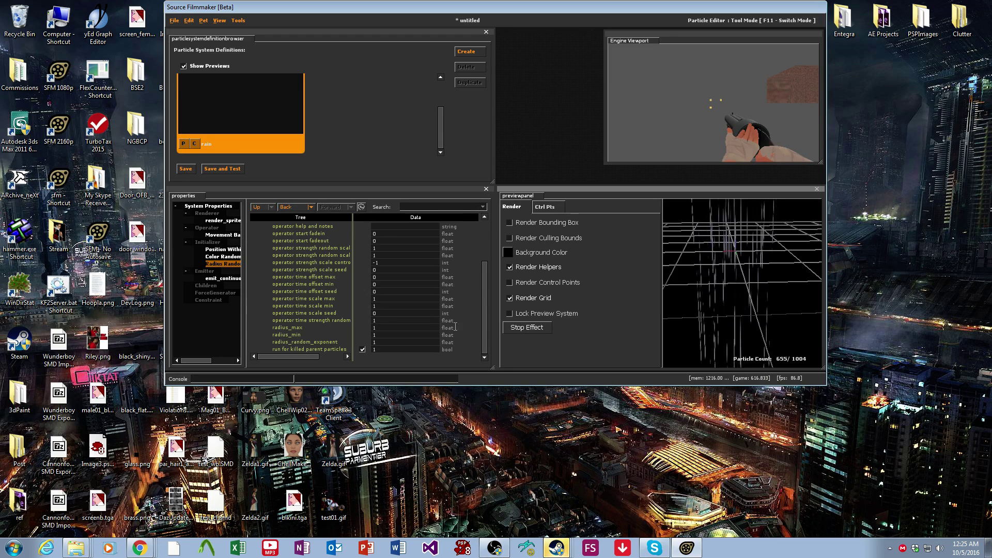
{"action": "left_click", "coordinate": [381, 328]}
{"action": "type", "text": "2"}
{"action": "left_click_drag", "start_coordinate": [723, 258], "coordinate": [729, 310]}
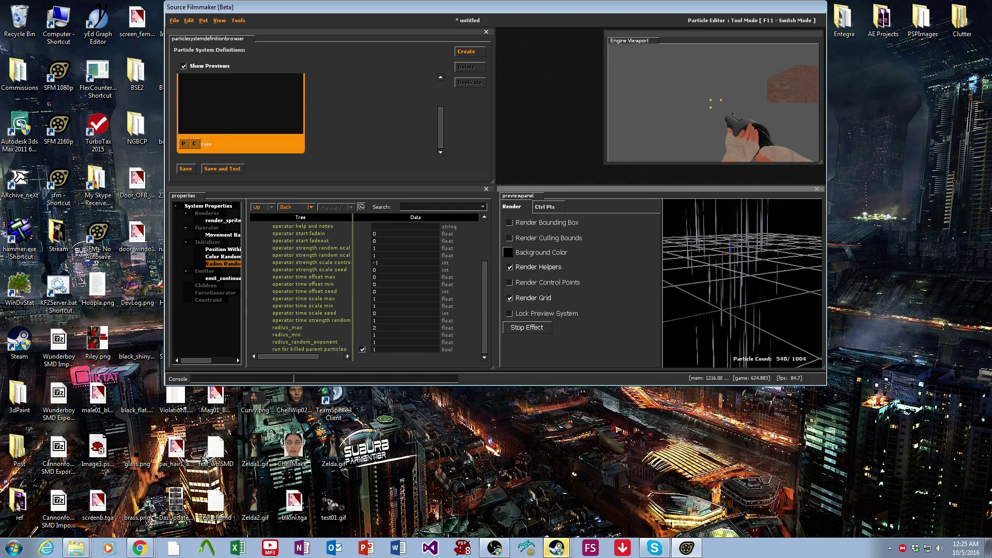
Step: Set the Movement Basic operator's gravity to 0 0 -1200
{"action": "left_click", "coordinate": [222, 234]}
{"action": "scroll", "coordinate": [426, 252], "scroll_direction": "up", "scroll_amount": 3}
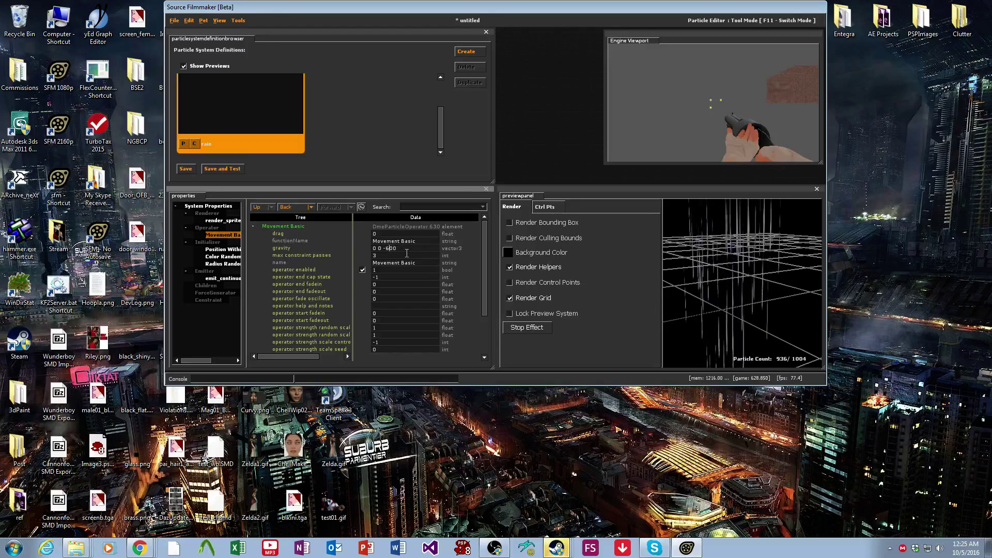
{"action": "key", "text": "BackSpace"}
{"action": "type", "text": "12"}
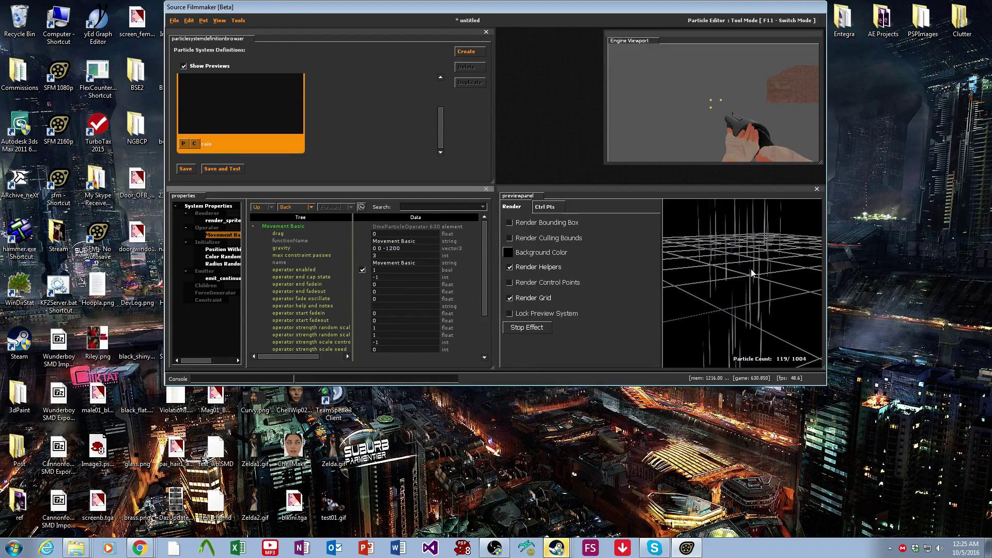
{"action": "left_click_drag", "start_coordinate": [751, 270], "coordinate": [736, 299]}
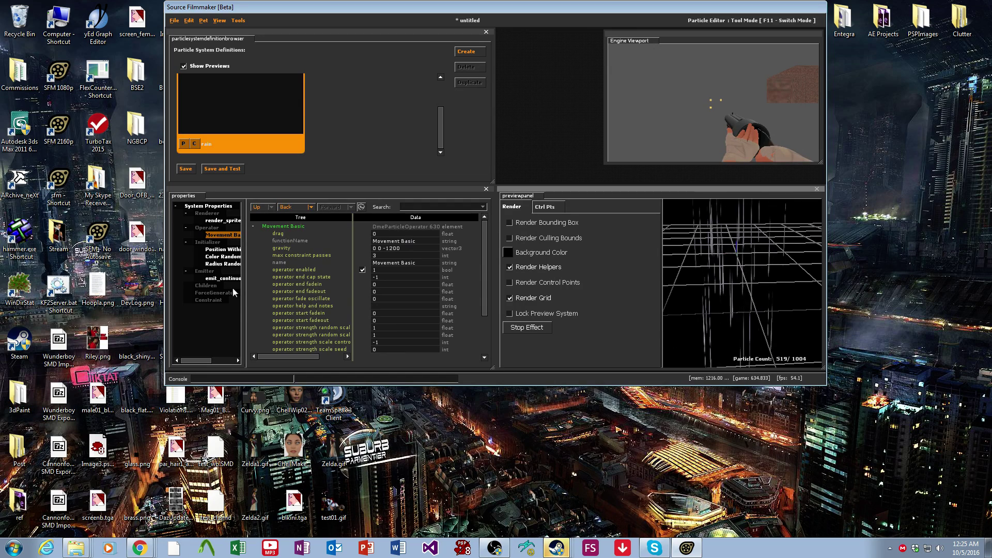
Step: Add an Alpha Fade and Decay operator to the rain system
{"action": "right_click", "coordinate": [212, 242]}
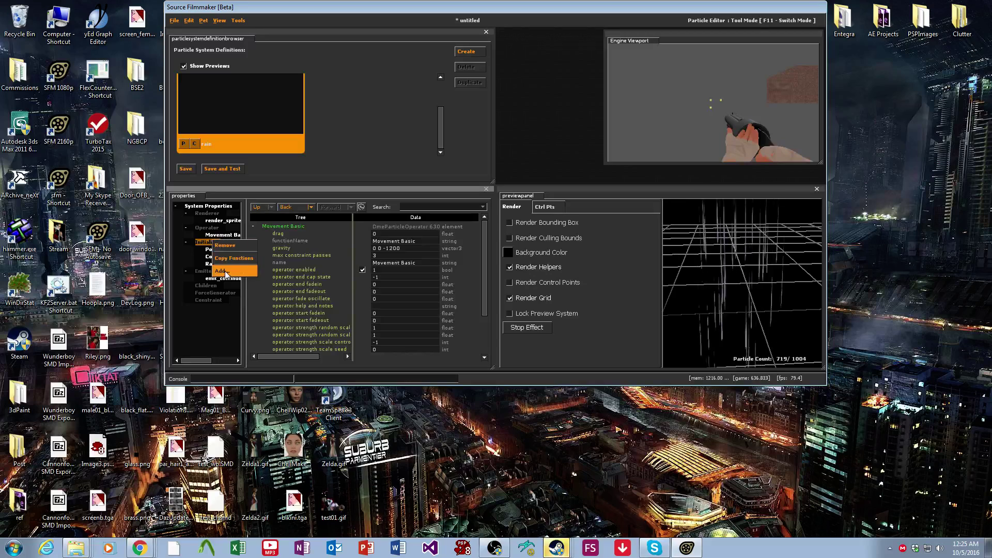
{"action": "right_click", "coordinate": [207, 229]}
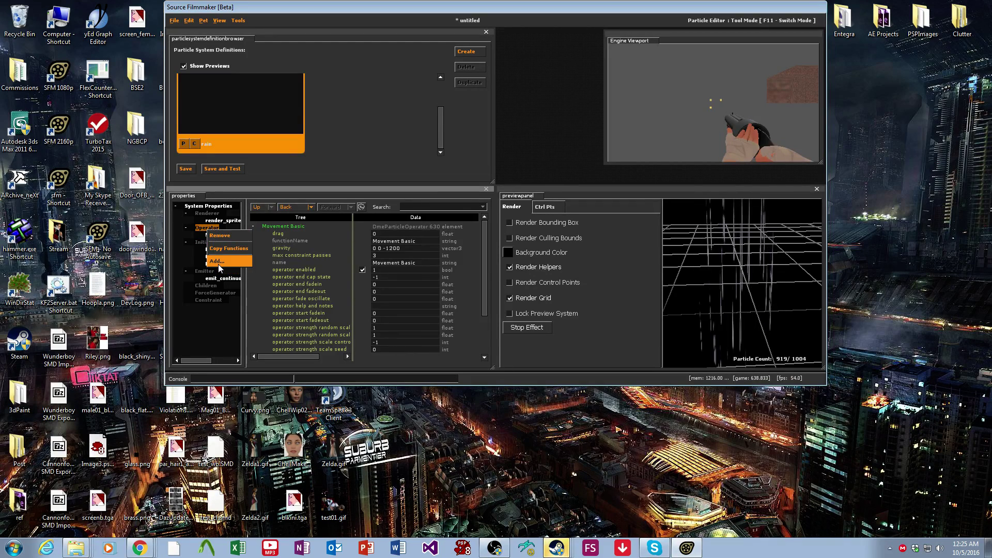
{"action": "left_click", "coordinate": [218, 264]}
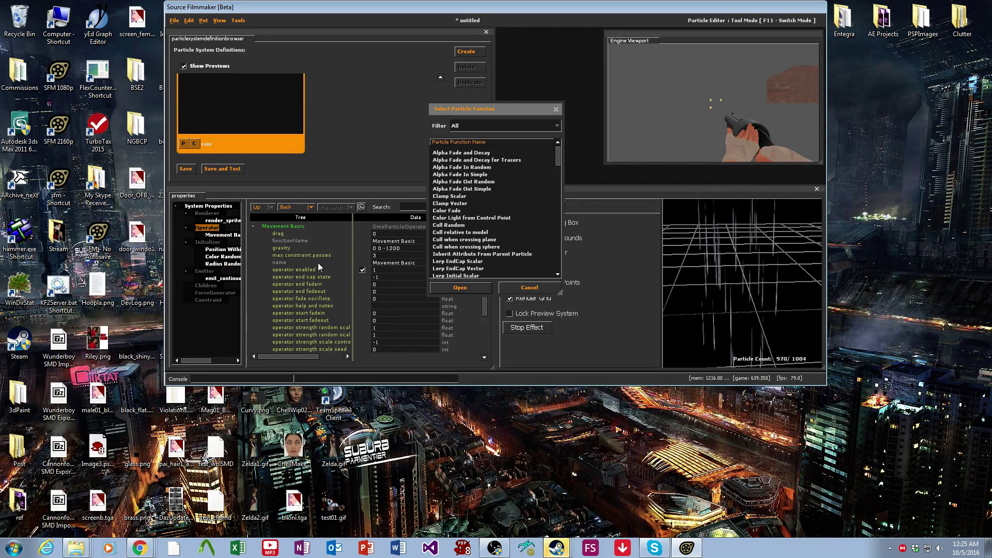
{"action": "left_click", "coordinate": [485, 153]}
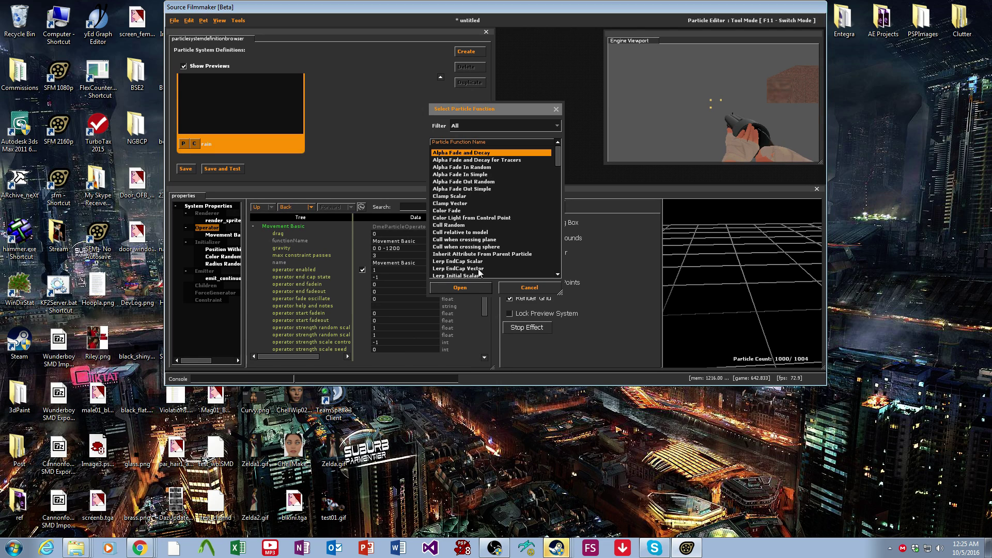
{"action": "left_click", "coordinate": [459, 288]}
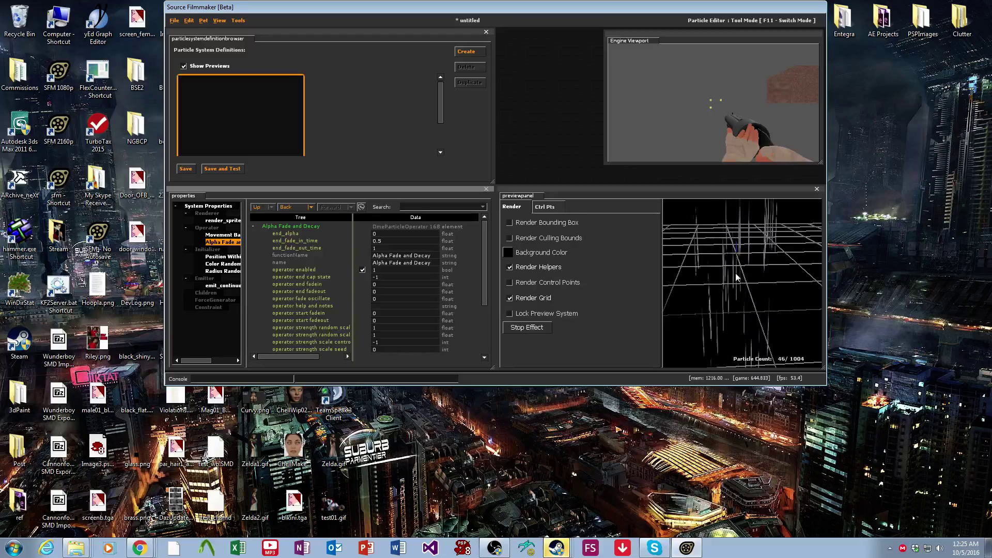
{"action": "scroll", "coordinate": [417, 279], "scroll_direction": "down", "scroll_amount": 3}
Step: Add a Lifetime Random initializer to the rain system
{"action": "left_click", "coordinate": [222, 256]}
{"action": "right_click", "coordinate": [206, 249]}
{"action": "left_click", "coordinate": [216, 281]}
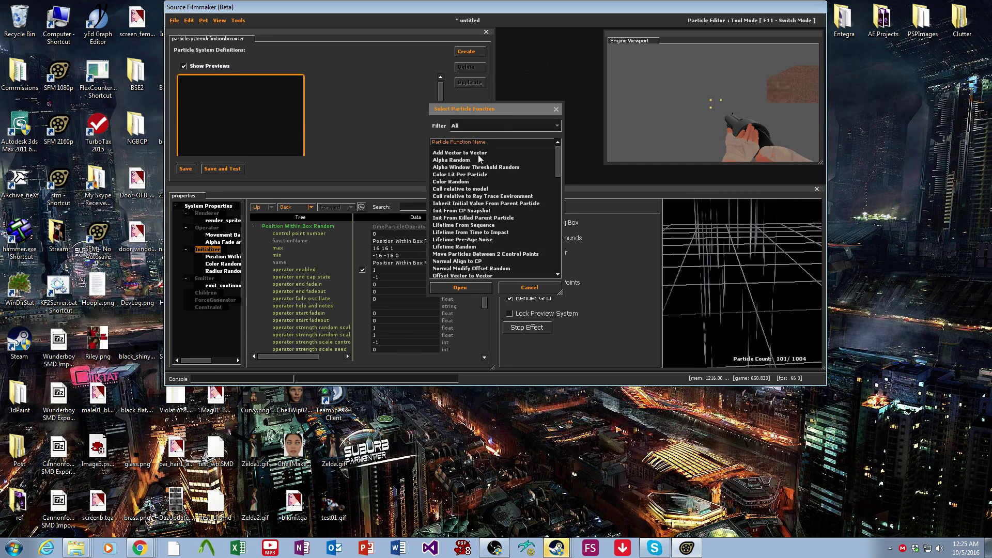
{"action": "left_click", "coordinate": [451, 247]}
{"action": "left_click", "coordinate": [461, 287]}
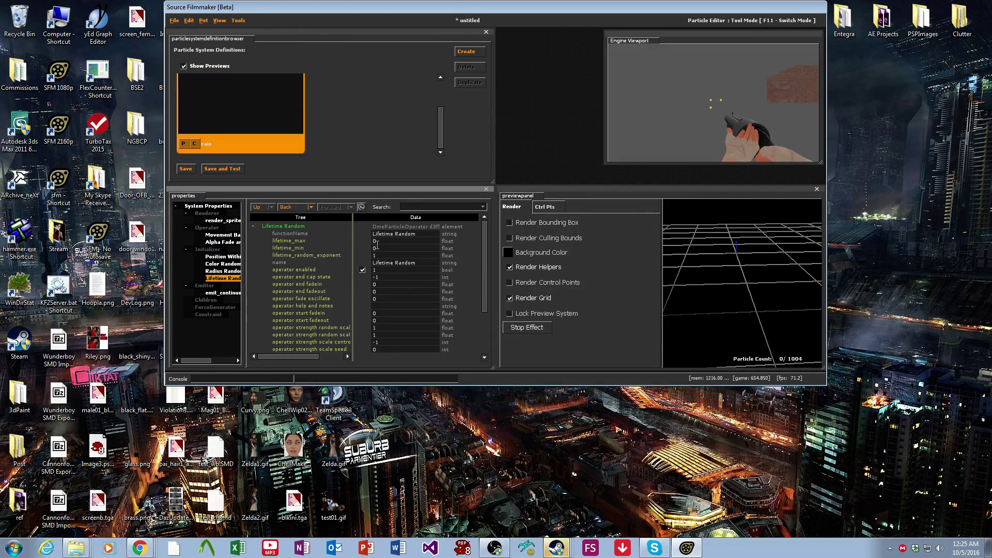
Step: Set the Lifetime Random initializer's lifetime_max to 0.5 and lifetime_min to 0.25
{"action": "type", "text": "1"}
{"action": "key", "text": "Return"}
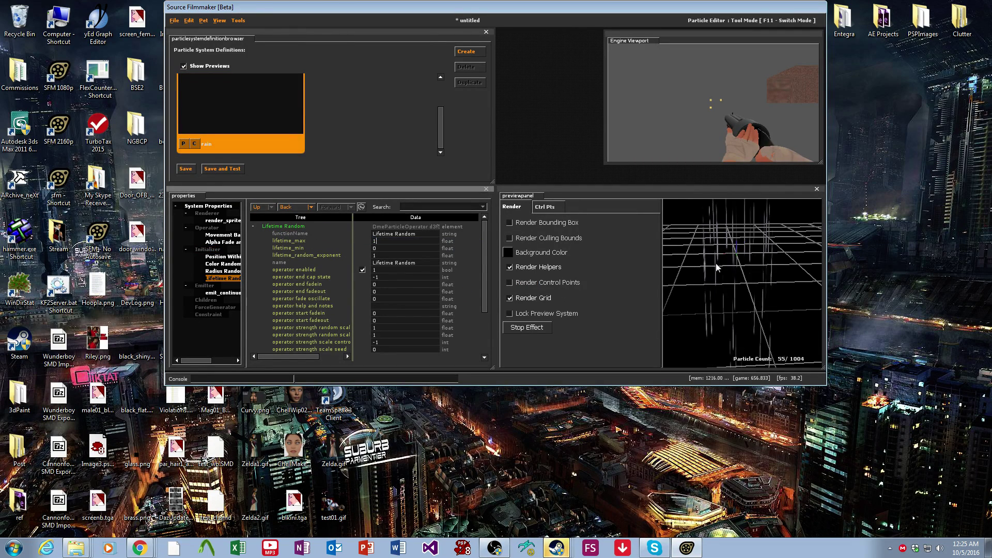
{"action": "type", "text": "0.5"}
{"action": "key", "text": "Return"}
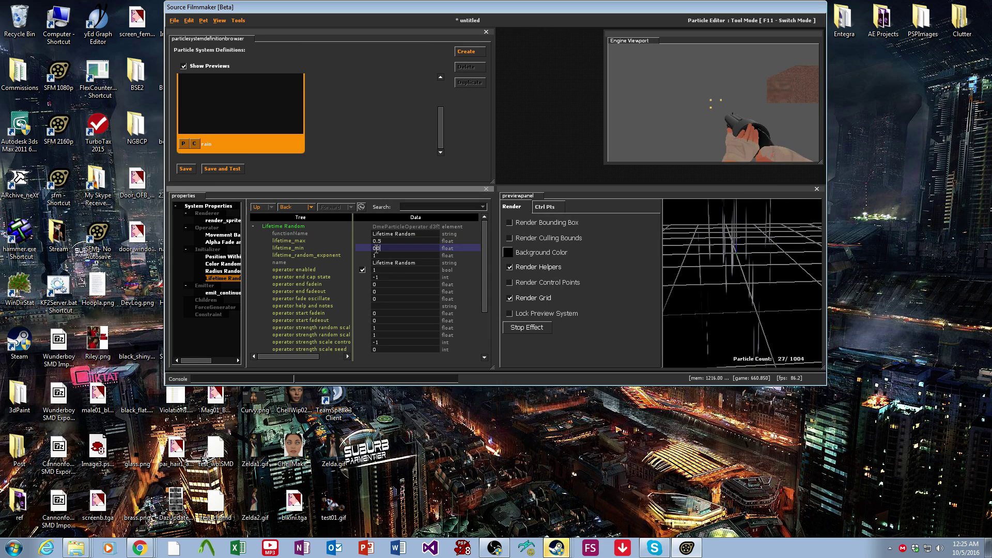
{"action": "mouse_move", "coordinate": [662, 220]}
{"action": "left_mouse_down"}
{"action": "mouse_move", "coordinate": [741, 293]}
{"action": "mouse_move", "coordinate": [748, 312]}
{"action": "mouse_move", "coordinate": [733, 319]}
{"action": "mouse_move", "coordinate": [782, 289]}
{"action": "mouse_move", "coordinate": [775, 269]}
{"action": "mouse_move", "coordinate": [769, 297]}
{"action": "left_mouse_up"}
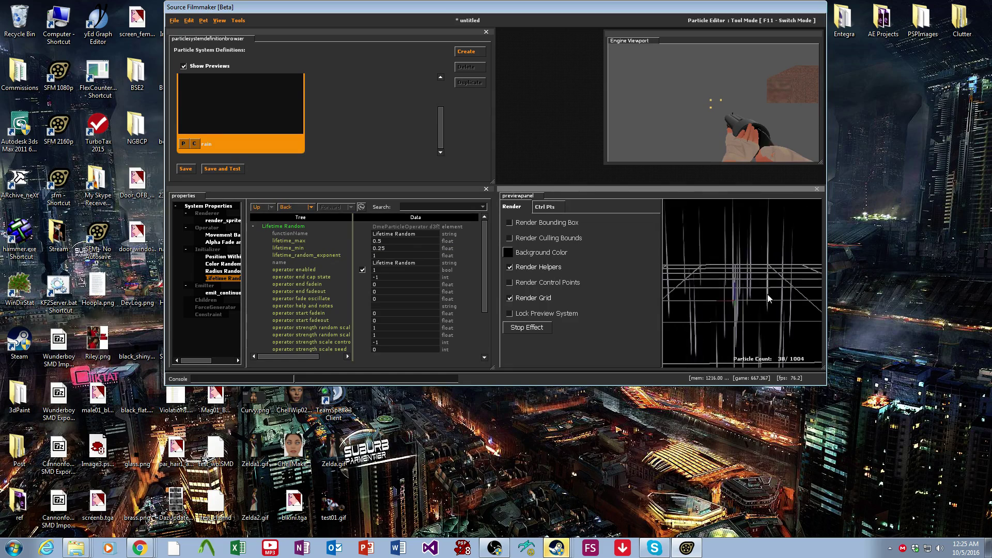
Step: Set the Radius Random initializer's radius_max to 1 and its operator time strength random value to 0.5
{"action": "left_click", "coordinate": [223, 271]}
{"action": "scroll", "coordinate": [389, 315], "scroll_direction": "down", "scroll_amount": 5}
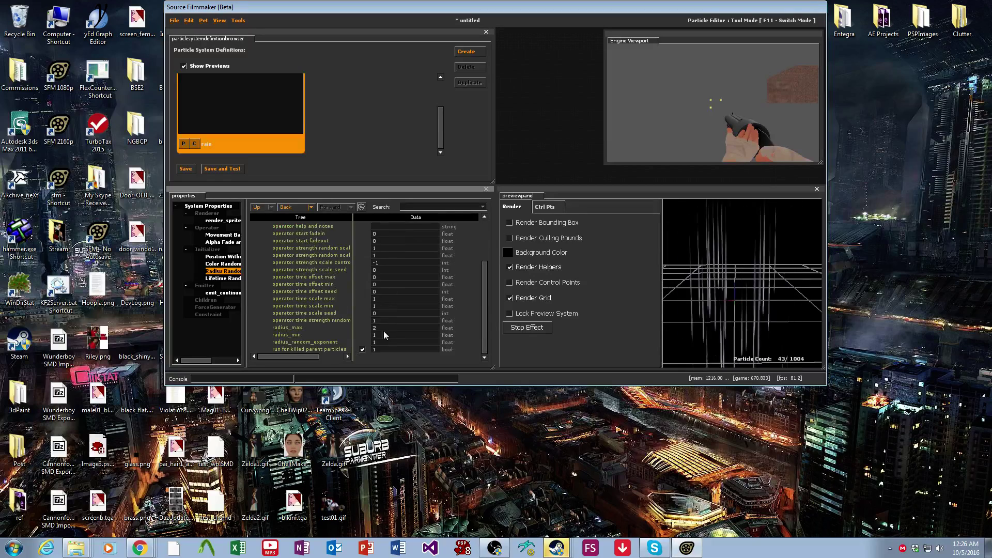
{"action": "left_click", "coordinate": [384, 327]}
{"action": "key", "text": "BackSpace"}
{"action": "type", "text": "1"}
{"action": "left_click", "coordinate": [382, 319]}
{"action": "key", "text": "BackSpace"}
{"action": "type", "text": "0.5"}
{"action": "key", "text": "Return"}
{"action": "left_click_drag", "start_coordinate": [739, 294], "coordinate": [739, 274]}
{"action": "right_click_drag", "start_coordinate": [739, 274], "coordinate": [739, 290]}
{"action": "left_click_drag", "start_coordinate": [738, 294], "coordinate": [689, 274]}
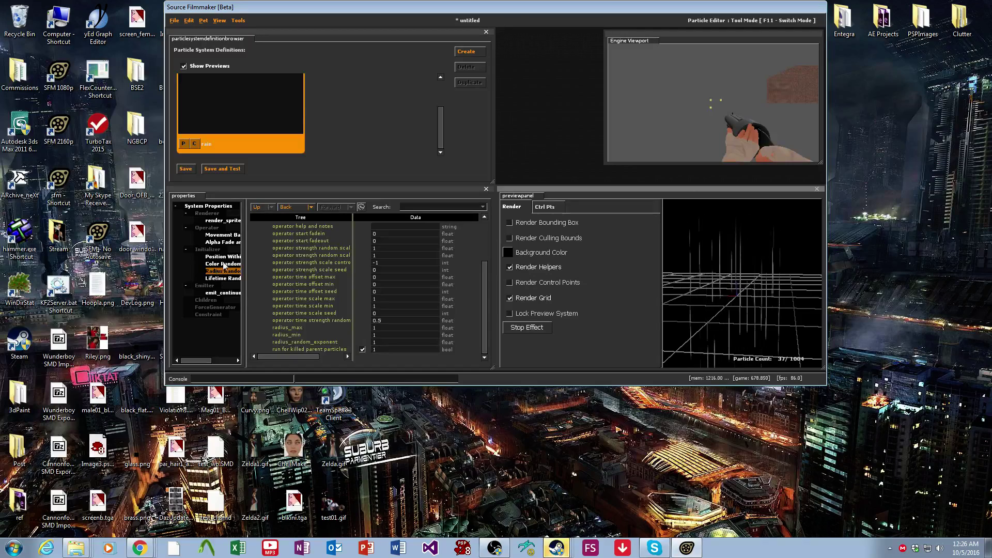
Step: Look through the available initializer and operator functions for the rain system
{"action": "left_click", "coordinate": [226, 221]}
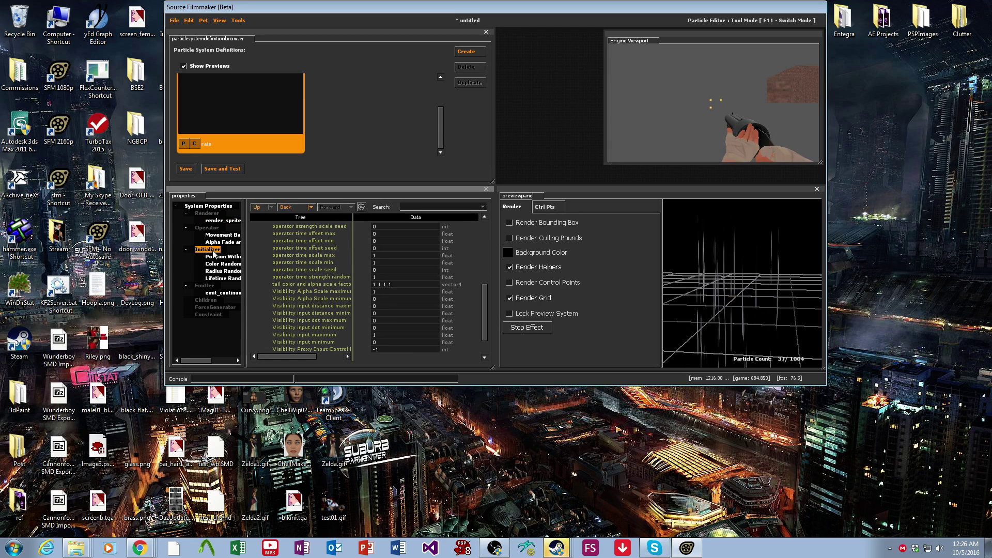
{"action": "left_click", "coordinate": [222, 282]}
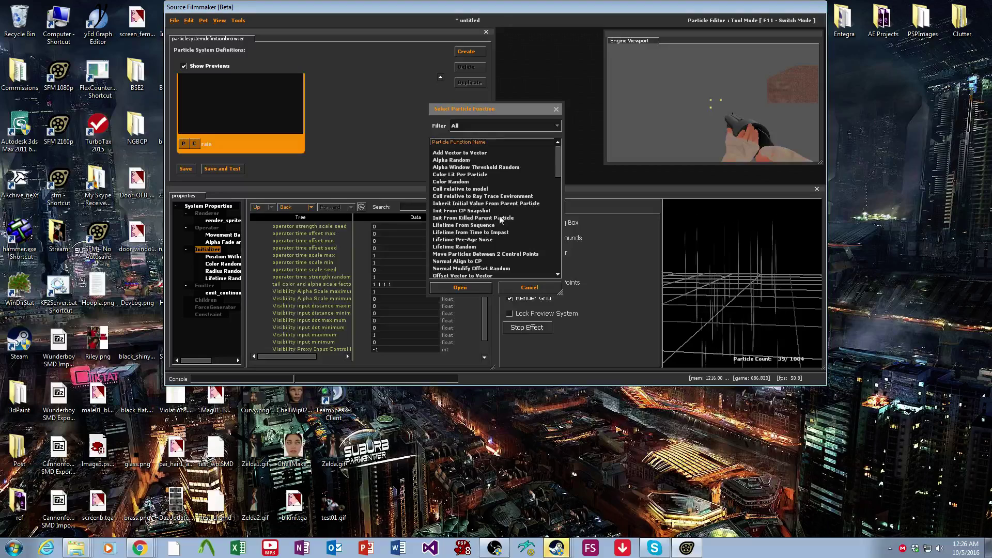
{"action": "scroll", "coordinate": [476, 155], "scroll_direction": "down", "scroll_amount": 2}
{"action": "scroll", "coordinate": [477, 198], "scroll_direction": "down", "scroll_amount": 10}
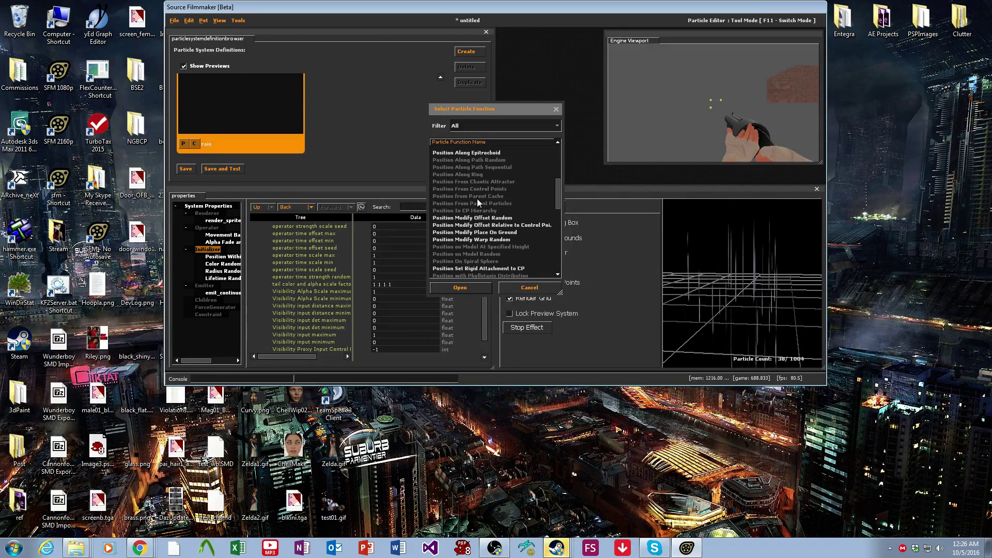
{"action": "scroll", "coordinate": [477, 202], "scroll_direction": "down", "scroll_amount": 3}
{"action": "scroll", "coordinate": [492, 267], "scroll_direction": "up", "scroll_amount": 15}
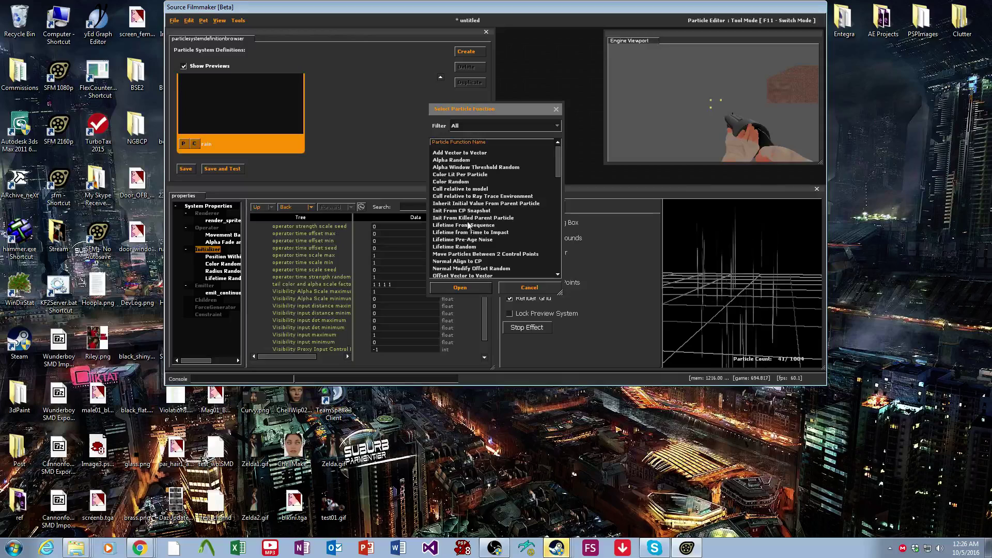
{"action": "scroll", "coordinate": [468, 231], "scroll_direction": "down", "scroll_amount": 1}
{"action": "left_click", "coordinate": [530, 288]}
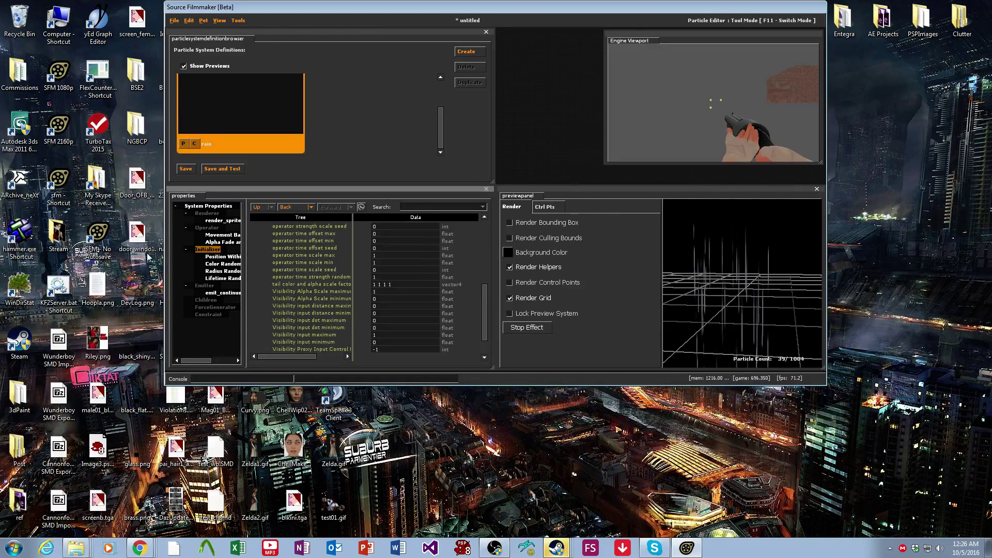
{"action": "left_click", "coordinate": [208, 228]}
{"action": "left_click", "coordinate": [243, 260]}
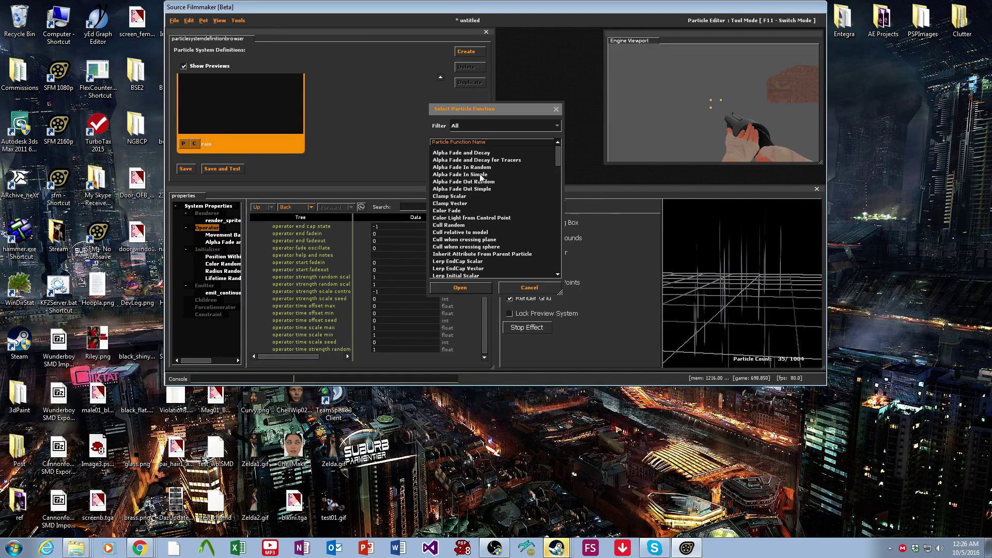
{"action": "scroll", "coordinate": [481, 176], "scroll_direction": "down", "scroll_amount": 3}
{"action": "scroll", "coordinate": [479, 173], "scroll_direction": "down", "scroll_amount": 5}
{"action": "left_click", "coordinate": [528, 290]}
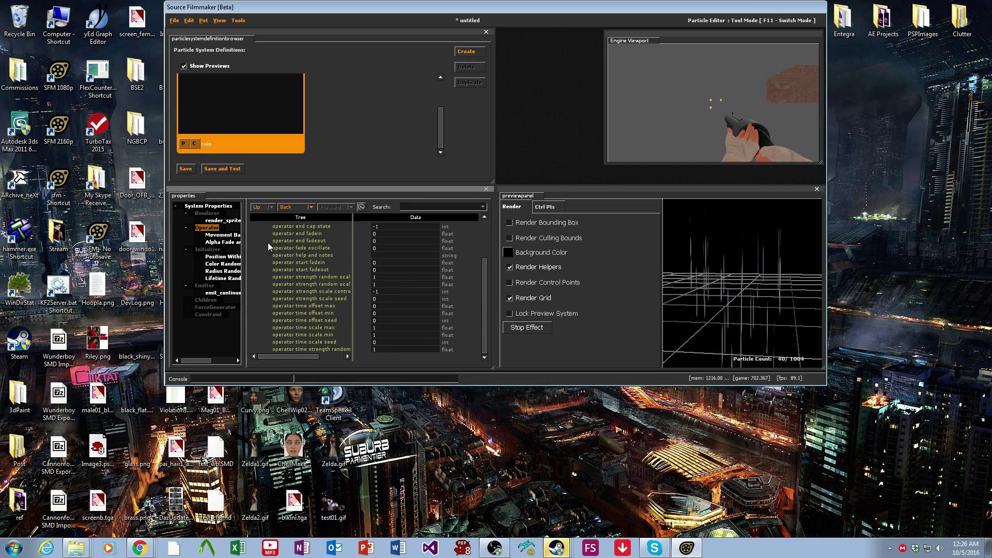
Step: Set the render_sprite_trail renderer's max length to 60
{"action": "left_click", "coordinate": [222, 220]}
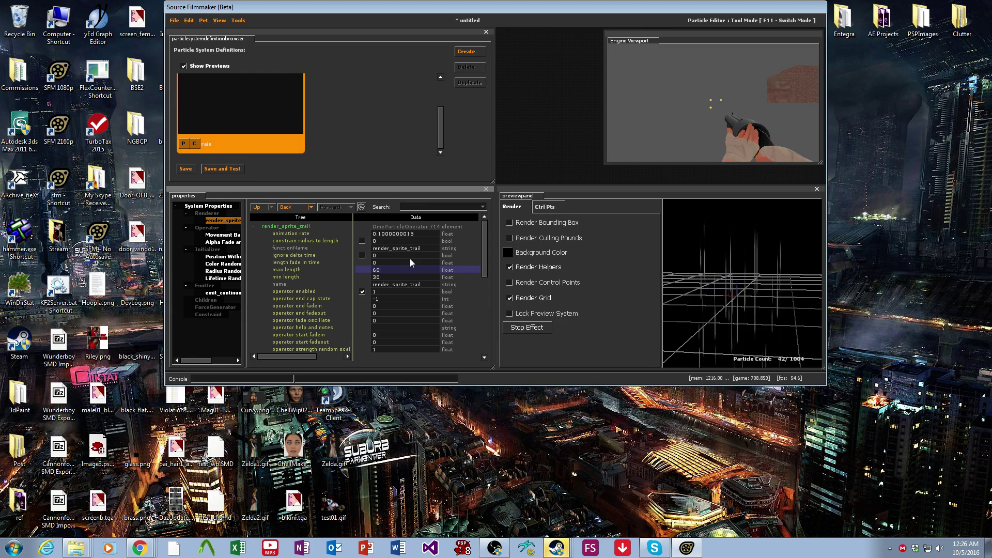
{"action": "type", "text": "60"}
{"action": "left_click_drag", "start_coordinate": [721, 293], "coordinate": [764, 315]}
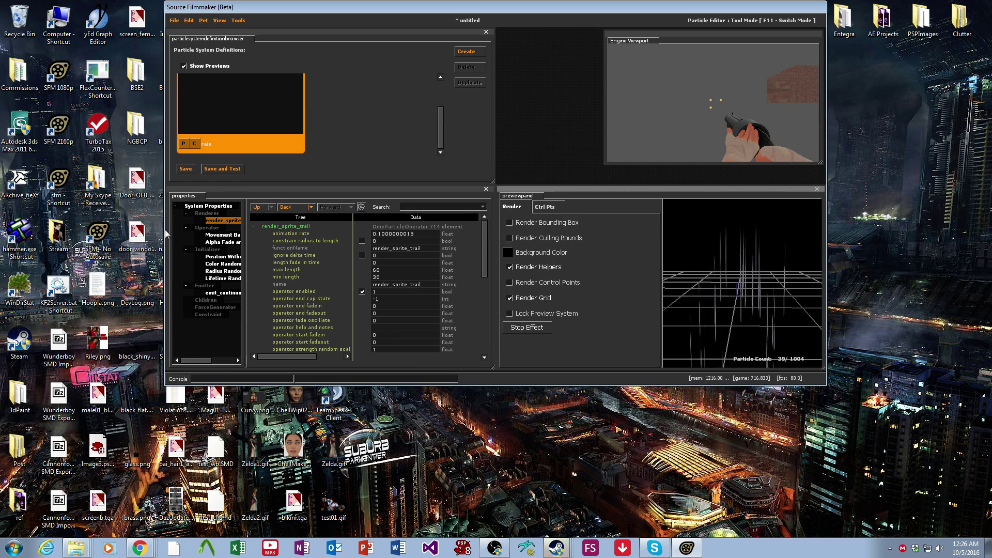
Step: Set the emit_continuously emitter's emission_rate to 200 and inspect the rain's density in the preview
{"action": "left_click", "coordinate": [218, 293]}
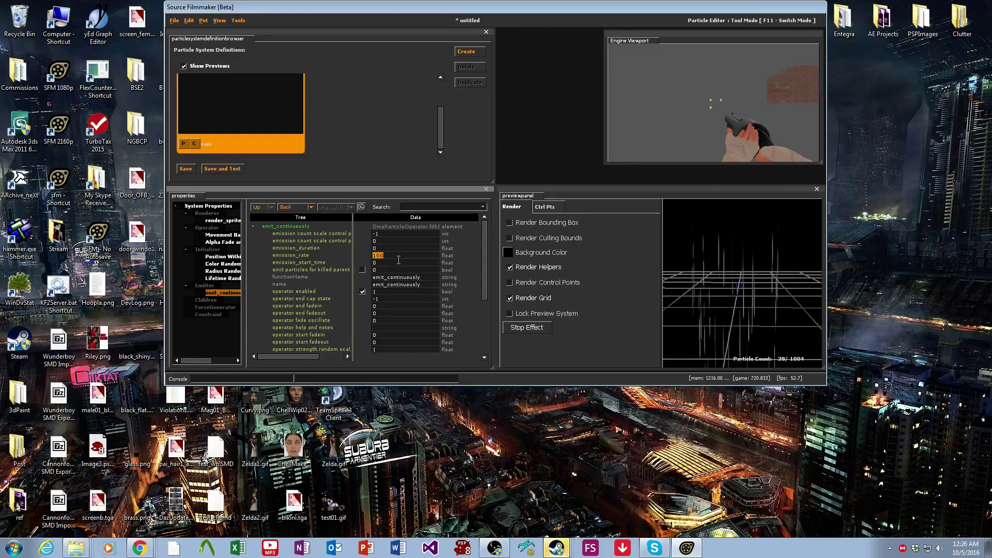
{"action": "key", "text": "Return"}
{"action": "mouse_move", "coordinate": [759, 282]}
{"action": "left_mouse_down"}
{"action": "mouse_move", "coordinate": [743, 298]}
{"action": "mouse_move", "coordinate": [763, 299]}
{"action": "left_mouse_up"}
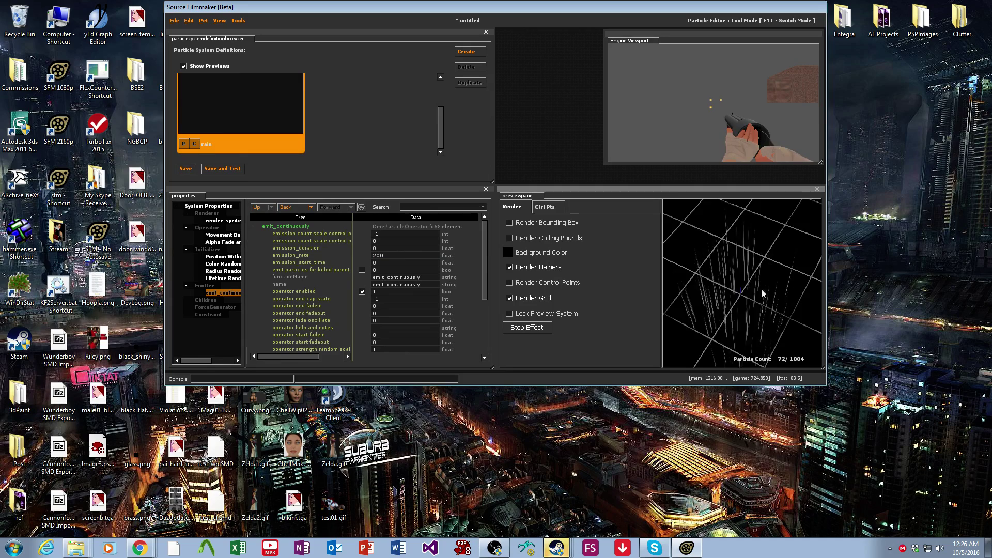
{"action": "left_click_drag", "start_coordinate": [762, 293], "coordinate": [760, 269]}
{"action": "left_click_drag", "start_coordinate": [780, 327], "coordinate": [778, 338]}
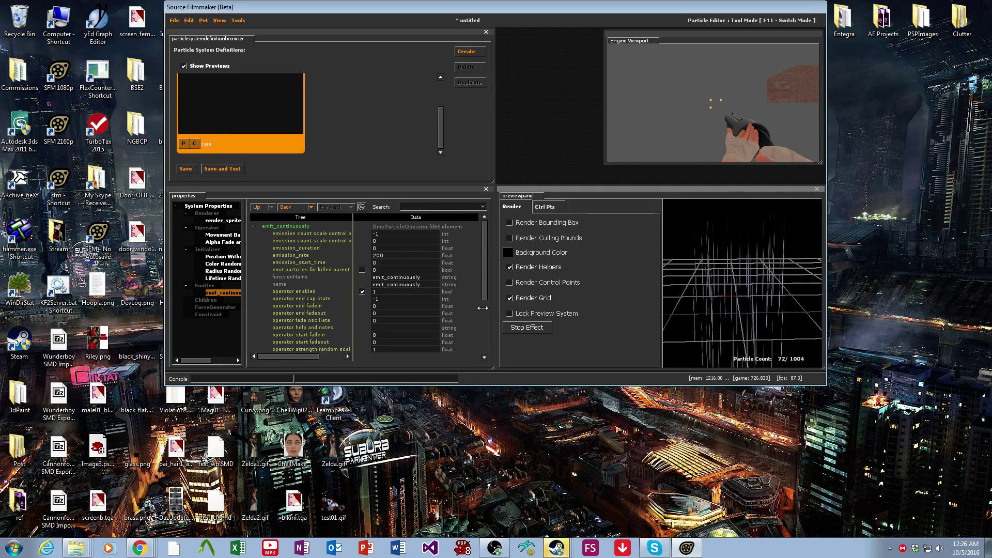
Step: Try an emission_rate of 500 on emit_continuously, settle on 250, and inspect the rain from several angles
{"action": "left_click_drag", "start_coordinate": [392, 255], "coordinate": [342, 256]}
{"action": "type", "text": "500"}
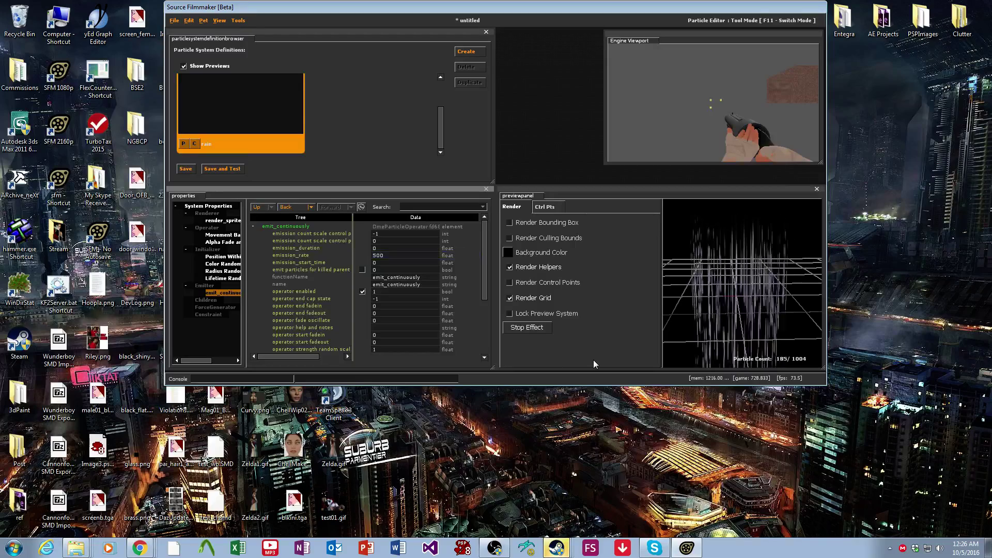
{"action": "left_click_drag", "start_coordinate": [413, 259], "coordinate": [337, 247]}
{"action": "type", "text": "250"}
{"action": "left_click_drag", "start_coordinate": [781, 305], "coordinate": [755, 294]}
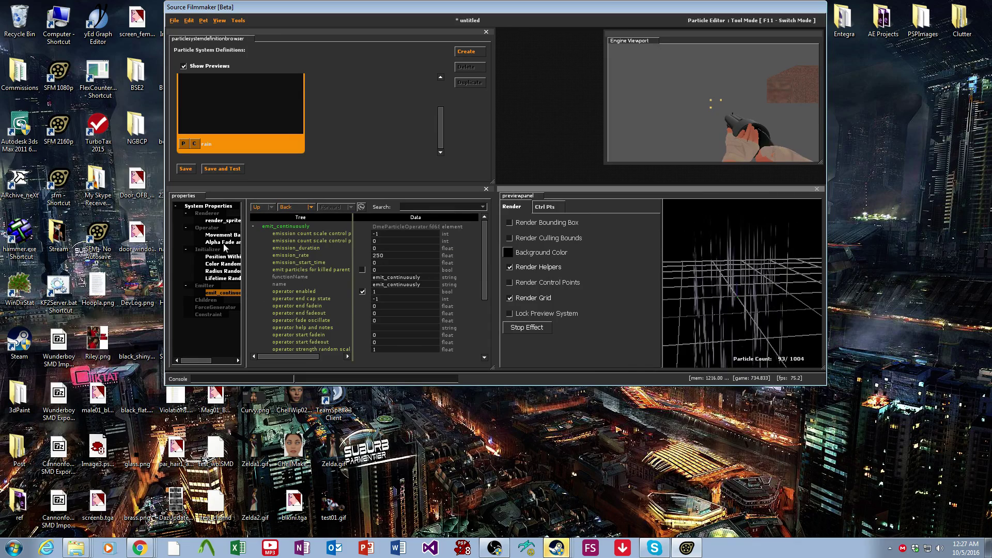
{"action": "mouse_move", "coordinate": [742, 283]}
{"action": "left_mouse_down"}
{"action": "mouse_move", "coordinate": [742, 302]}
{"action": "mouse_move", "coordinate": [742, 289]}
{"action": "left_mouse_up"}
{"action": "right_click_drag", "start_coordinate": [742, 289], "coordinate": [742, 316]}
{"action": "left_click_drag", "start_coordinate": [743, 315], "coordinate": [742, 294]}
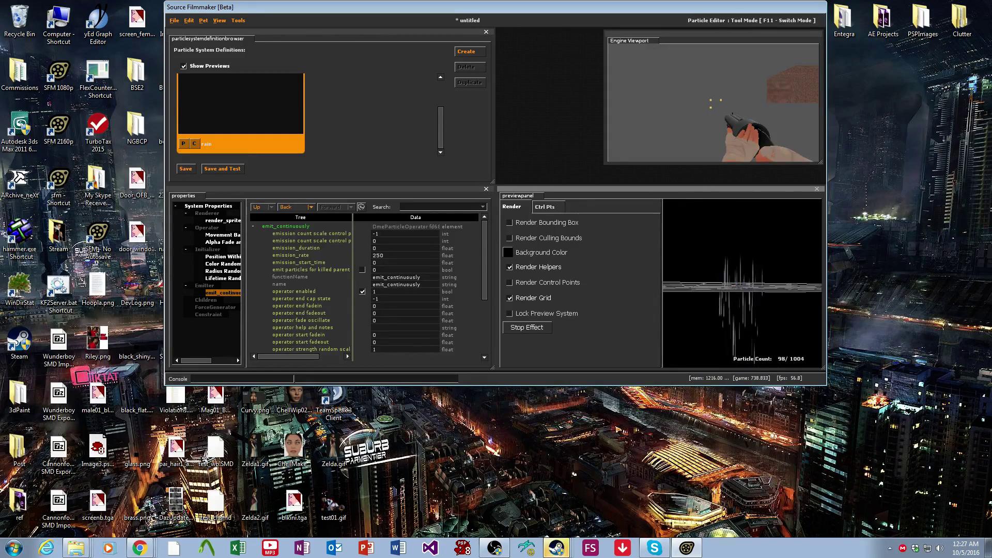
{"action": "left_click_drag", "start_coordinate": [820, 292], "coordinate": [821, 271]}
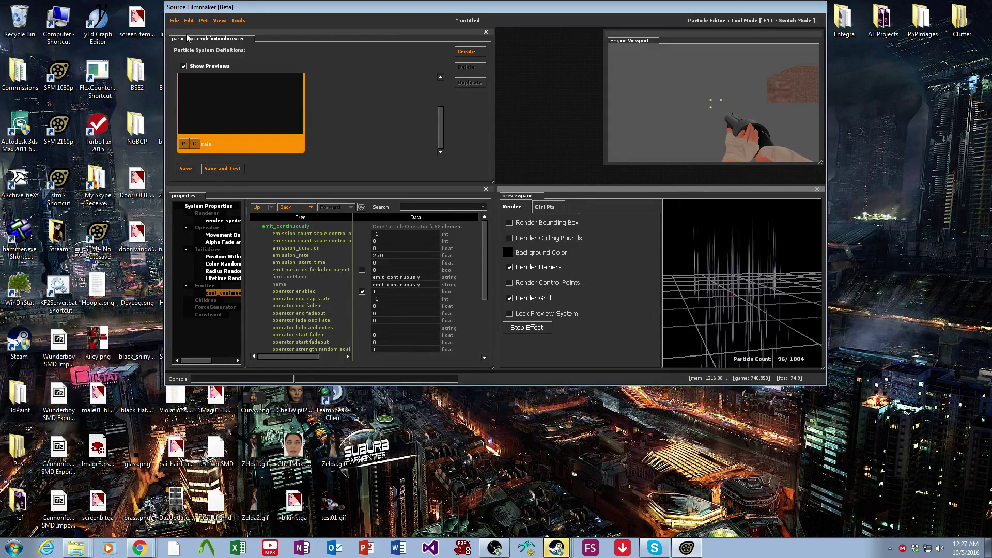
Step: Save the particle configuration as test.pcf in the LordAardvarkShares folder, overwriting the existing file
{"action": "left_click", "coordinate": [174, 21]}
{"action": "left_click", "coordinate": [182, 52]}
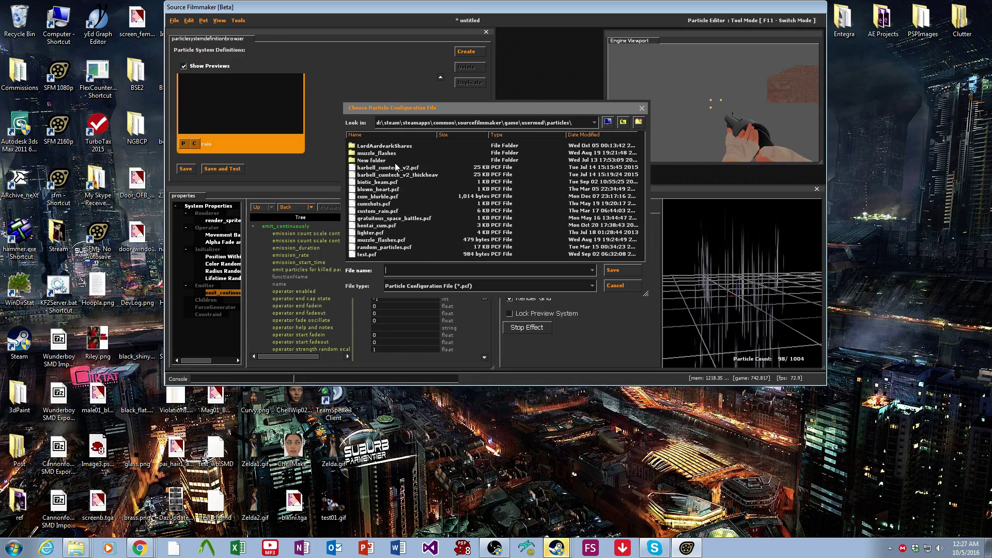
{"action": "double_click", "coordinate": [382, 145]}
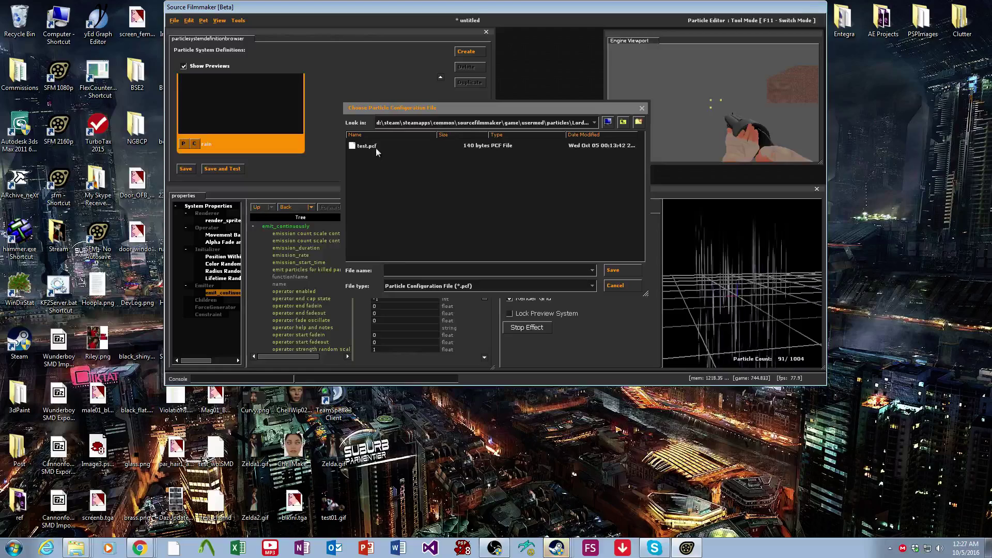
{"action": "left_click", "coordinate": [367, 145]}
{"action": "left_click", "coordinate": [620, 270]}
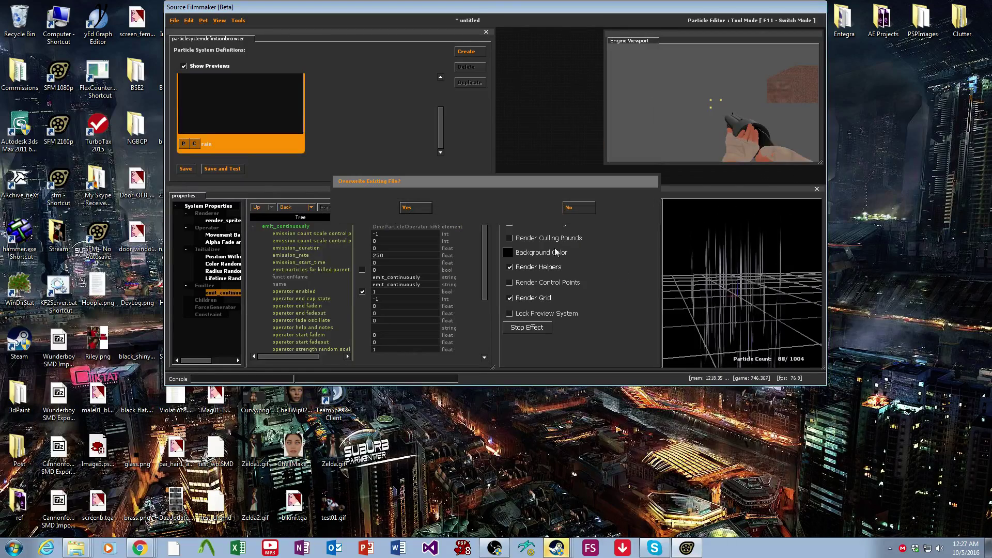
{"action": "left_click", "coordinate": [417, 208]}
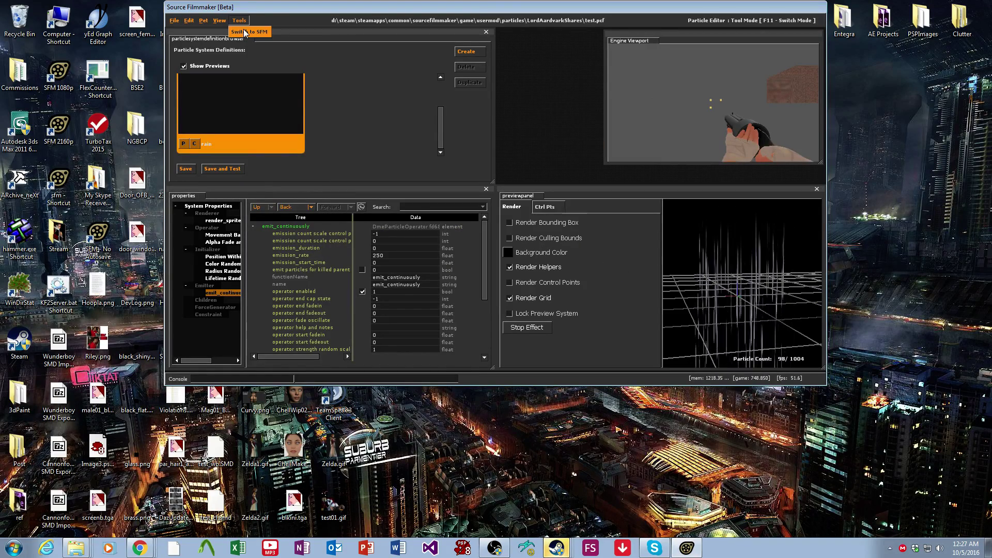
Step: Switch from the Particle Editor to SFM and add the rain particle system from test.pcf to the shot
{"action": "left_click", "coordinate": [248, 31]}
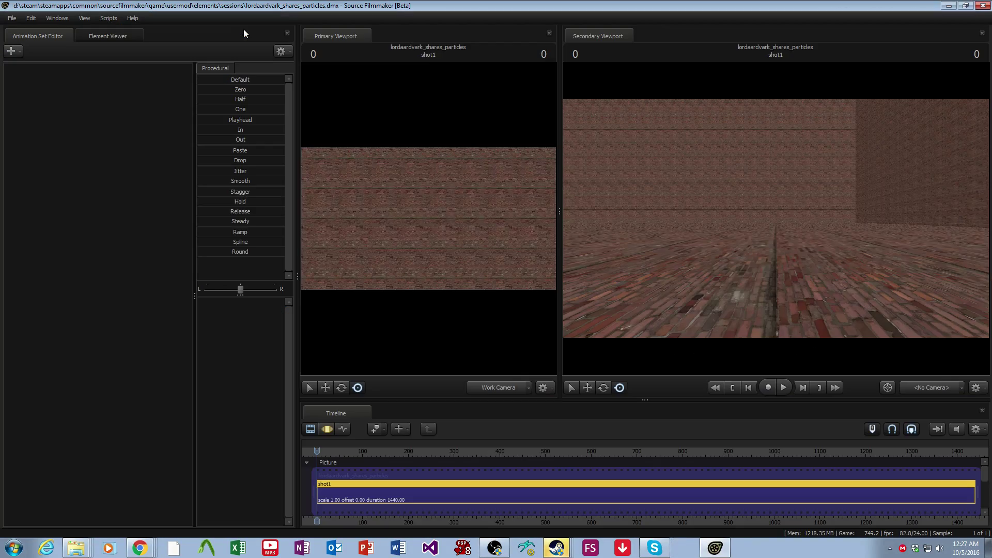
{"action": "left_click", "coordinate": [11, 51]}
{"action": "left_click", "coordinate": [111, 91]}
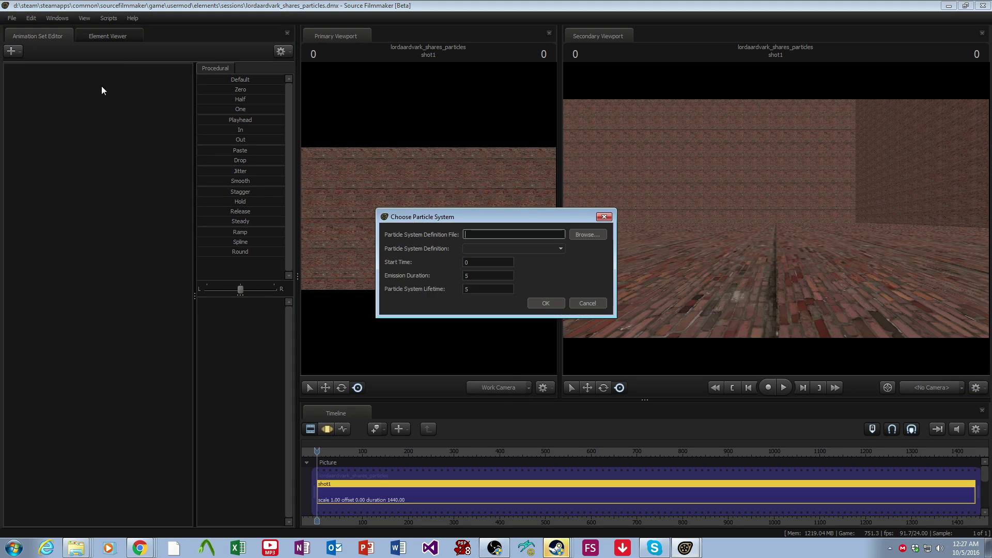
{"action": "left_click", "coordinate": [589, 235]}
{"action": "double_click", "coordinate": [532, 204]}
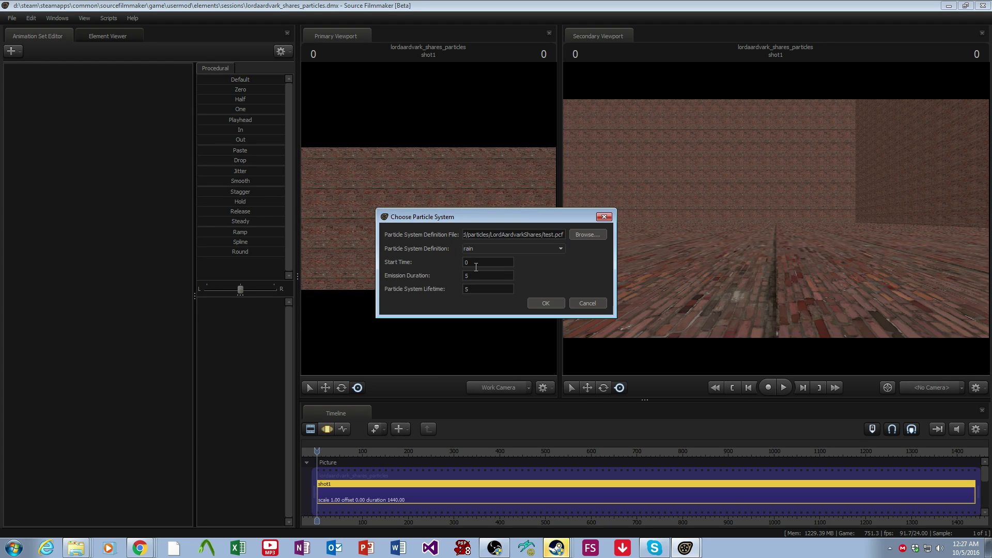
{"action": "left_click", "coordinate": [550, 304]}
Step: Select the rain animation set in the Motion Editor, turn the work camera toward it, and activate the Move manipulator
{"action": "left_click", "coordinate": [53, 71]}
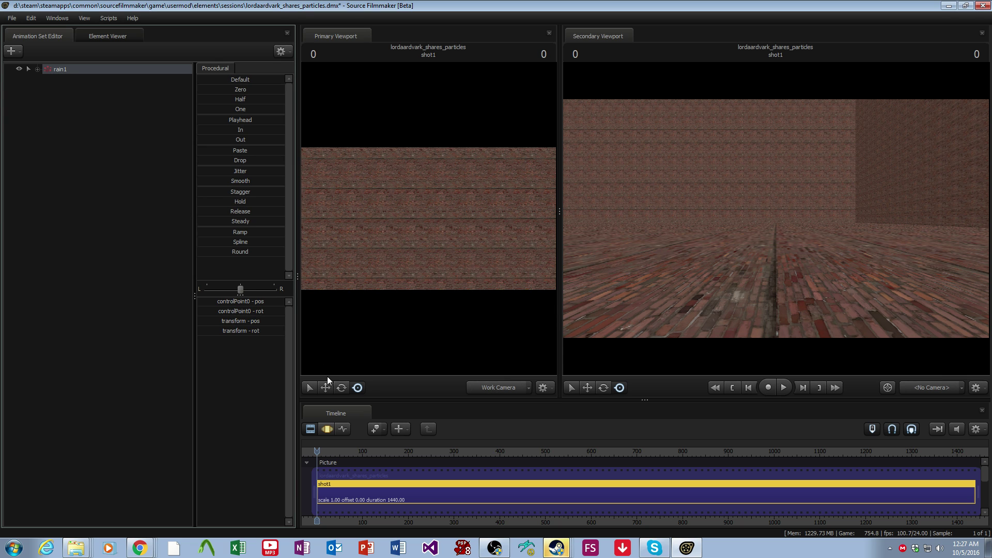
{"action": "left_click", "coordinate": [327, 429]}
{"action": "left_click_drag", "start_coordinate": [429, 218], "coordinate": [434, 199]}
{"action": "left_click", "coordinate": [329, 391]}
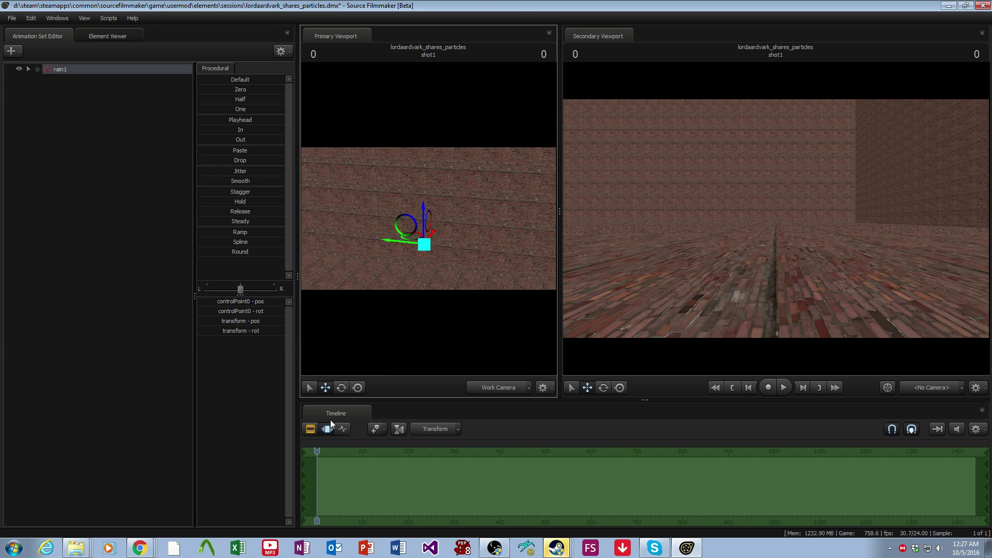
Step: Return to the Clip Editor and play the shot from the start, stopping at frame 22
{"action": "left_click", "coordinate": [311, 428]}
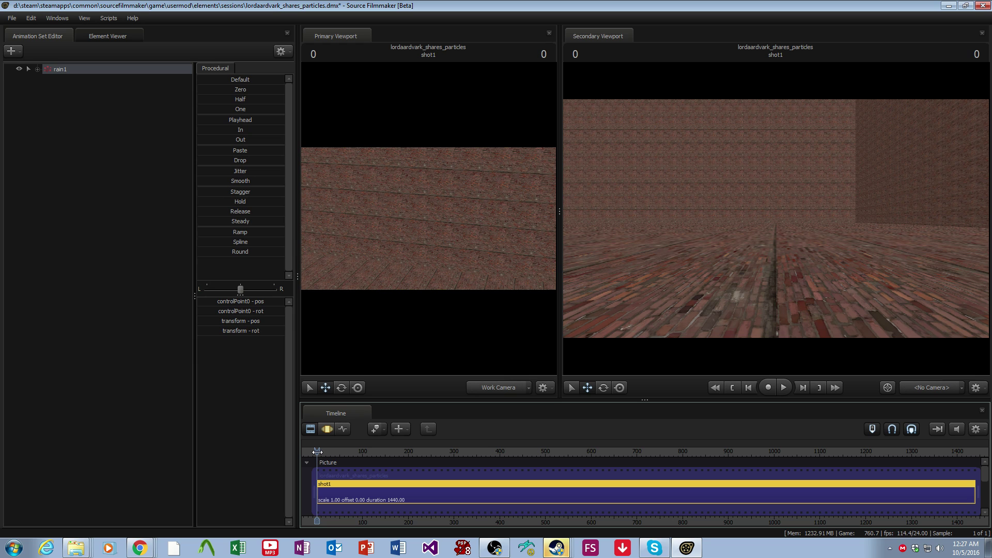
{"action": "left_click_drag", "start_coordinate": [317, 452], "coordinate": [316, 453]}
{"action": "key", "text": "space"}
{"action": "key", "text": "space"}
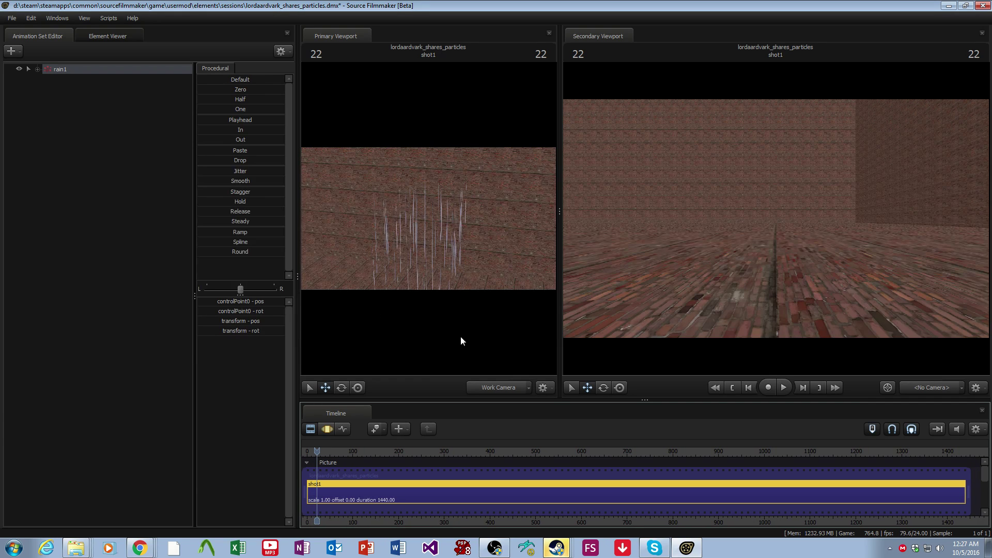
Step: Set the secondary viewport to the Work Camera and create a new camera for the primary viewport
{"action": "left_click", "coordinate": [930, 387]}
{"action": "left_click", "coordinate": [919, 365]}
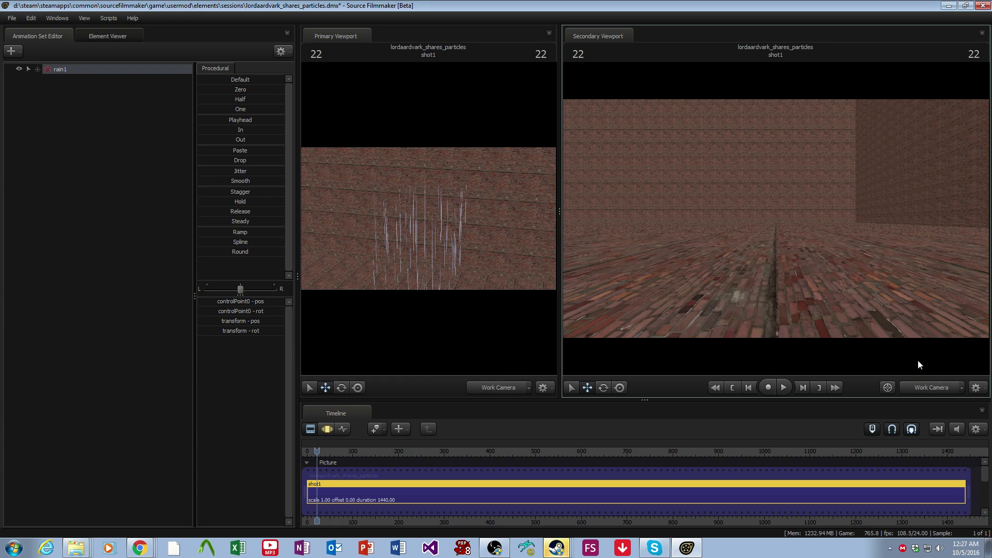
{"action": "left_click", "coordinate": [527, 388]}
{"action": "mouse_move", "coordinate": [527, 422]}
{"action": "left_click", "coordinate": [577, 425]}
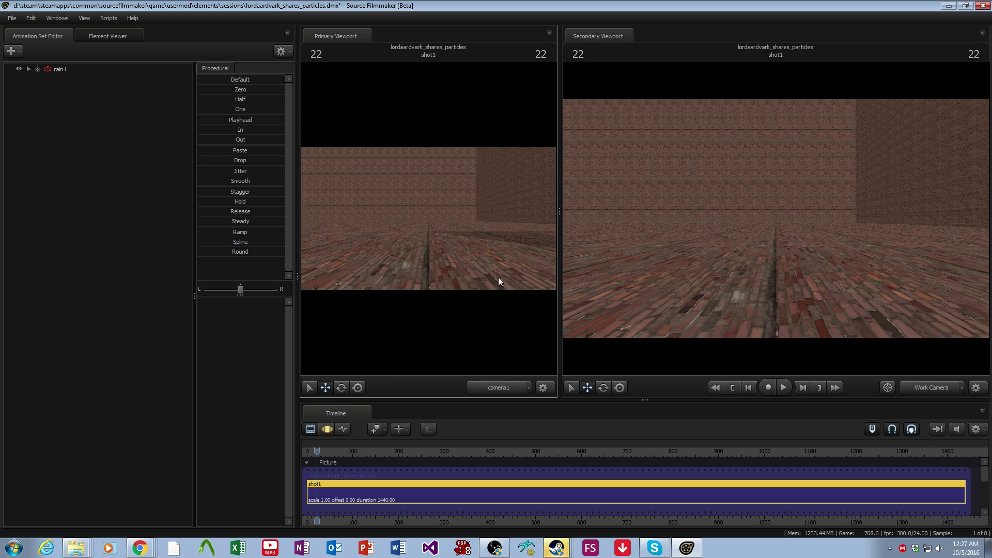
Step: Move and aim the new camera to frame the rain, and select the rain animation set
{"action": "left_click_drag", "start_coordinate": [428, 218], "coordinate": [428, 153]}
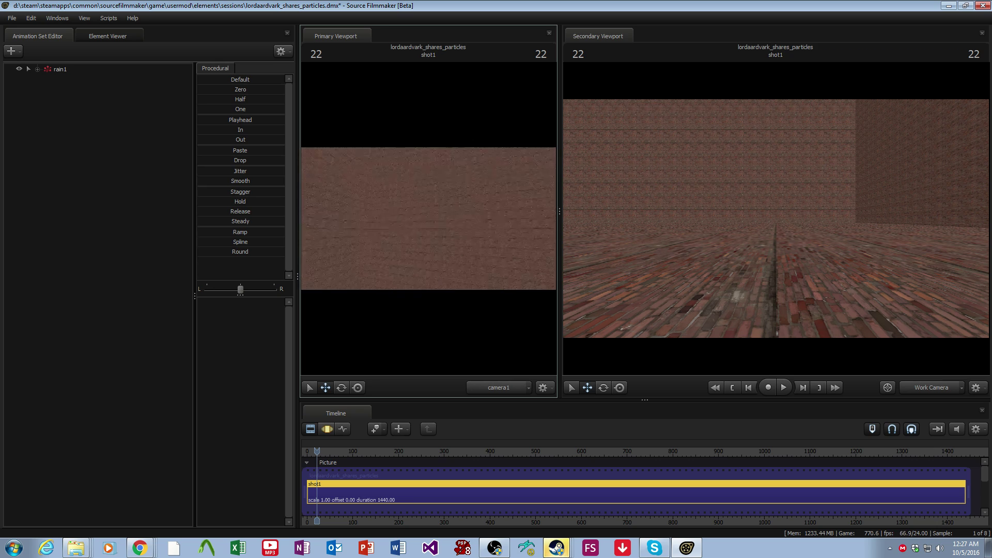
{"action": "left_click_drag", "start_coordinate": [429, 222], "coordinate": [421, 205]}
{"action": "left_click", "coordinate": [70, 70]}
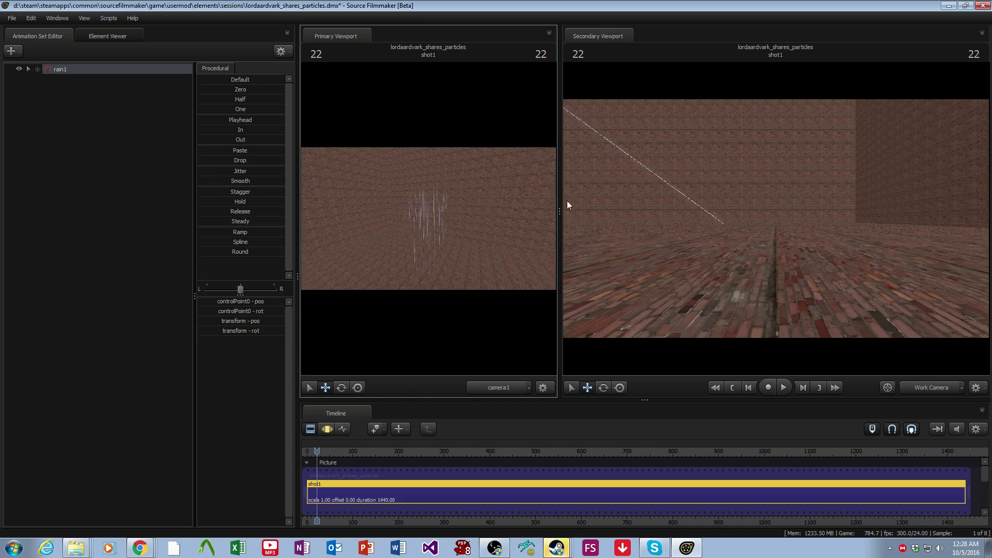
Step: Widen the secondary viewport, switch it to camera1, and adjust the camera's view of the rain
{"action": "left_click_drag", "start_coordinate": [565, 200], "coordinate": [427, 199]}
{"action": "left_click", "coordinate": [932, 389]}
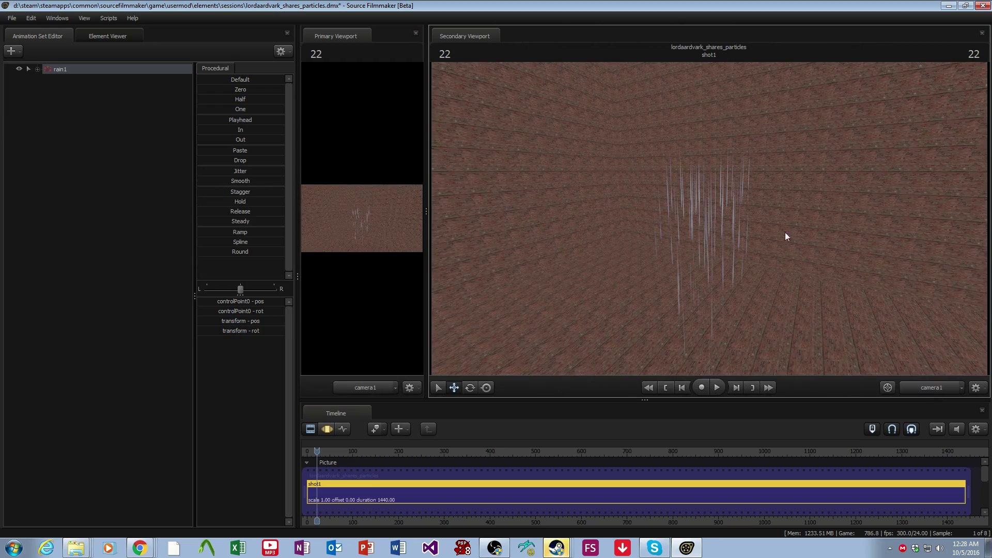
{"action": "left_click_drag", "start_coordinate": [712, 193], "coordinate": [712, 193]}
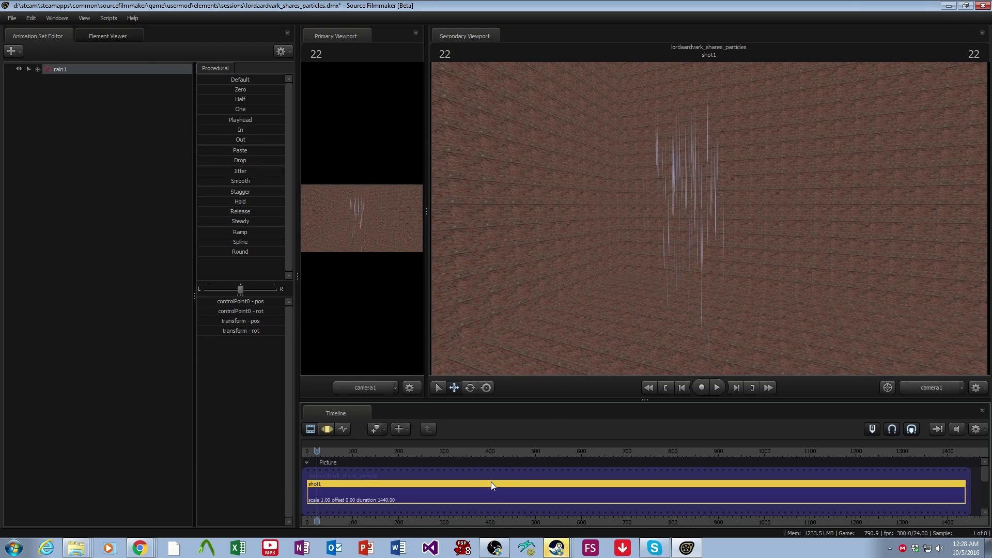
Step: Play the rain shot through camera1, stop playback, and return the playhead to frame 0
{"action": "key", "text": "space"}
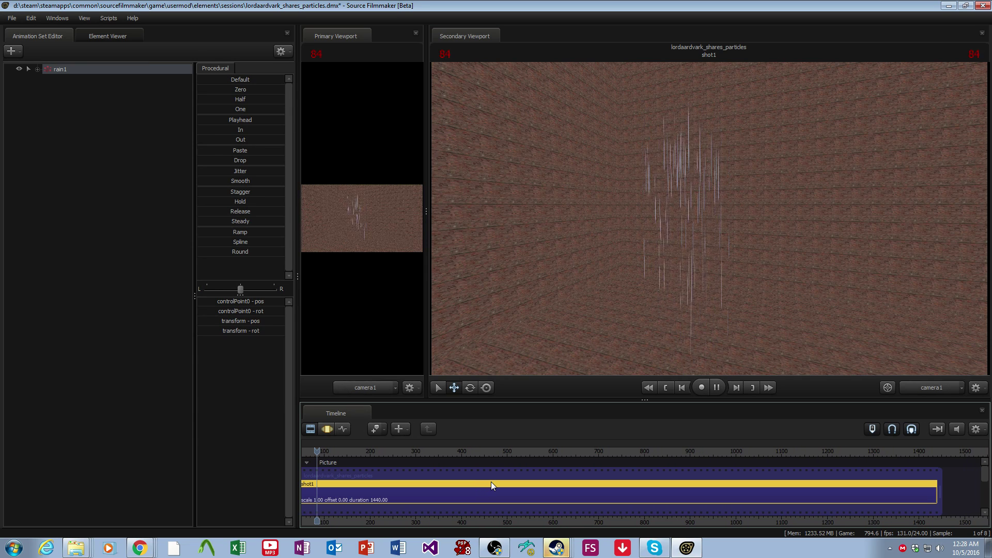
{"action": "key", "text": "space"}
{"action": "key", "text": "Up"}
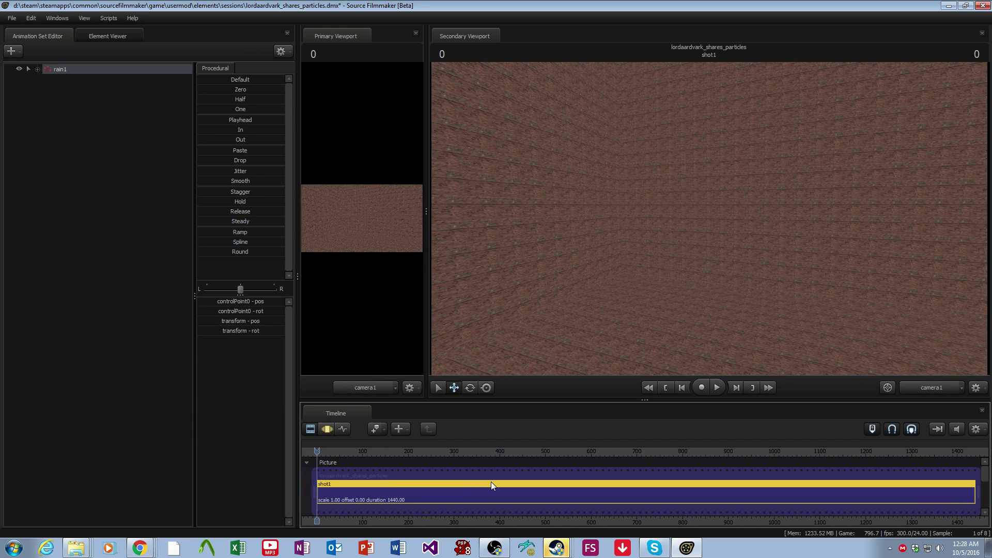
Step: Switch from the shot to the Particle Editor tool with the rain particle system
{"action": "left_click", "coordinate": [115, 19]}
{"action": "mouse_move", "coordinate": [57, 19]}
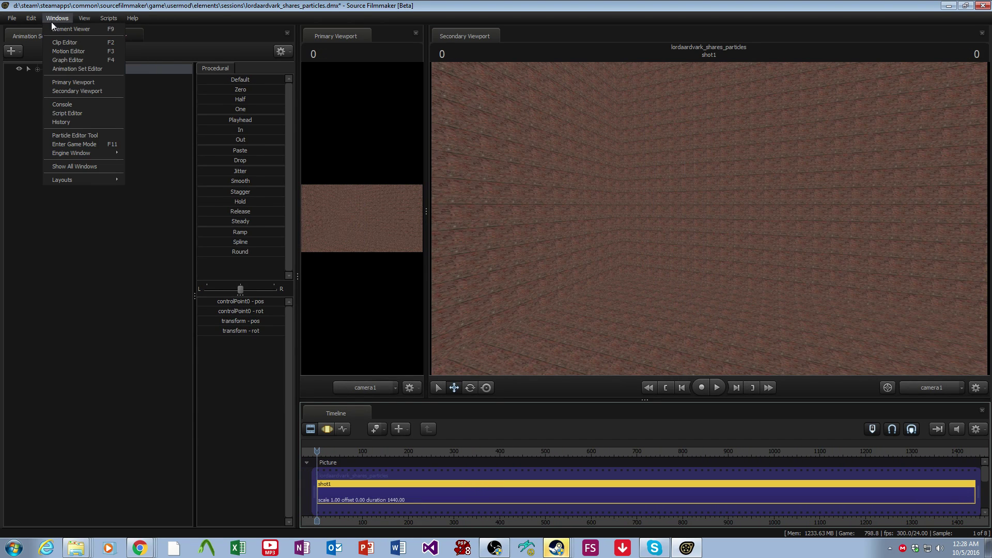
{"action": "left_click", "coordinate": [81, 137]}
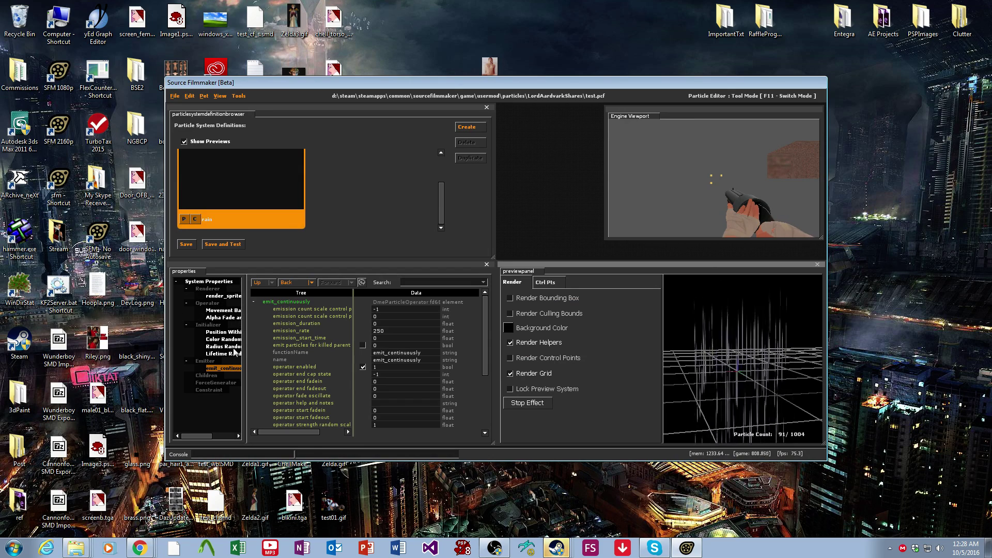
Step: Review the rain system's Movement Basic, Position Within Box Random, Color Random, Lifetime Random and emit_continuously properties
{"action": "left_click", "coordinate": [224, 309]}
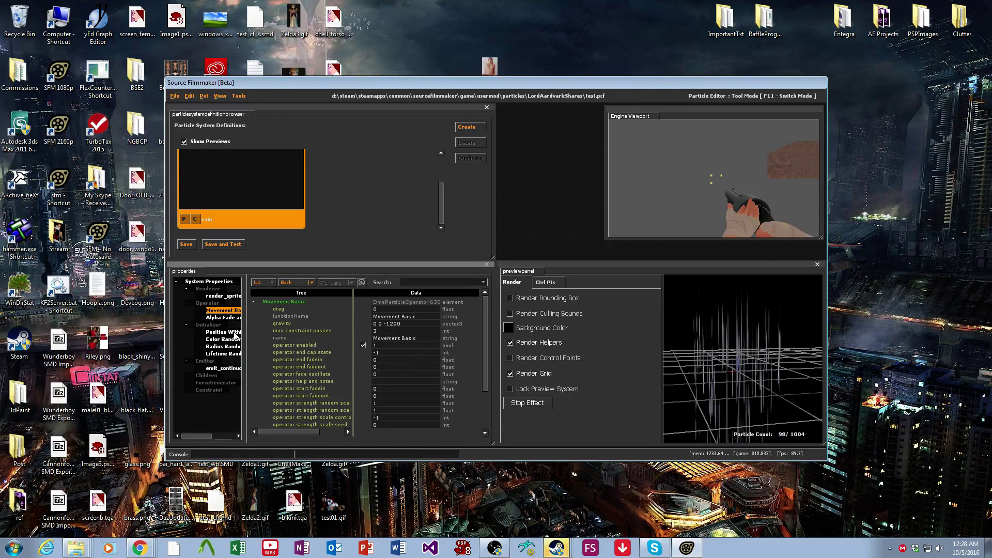
{"action": "left_click", "coordinate": [223, 332]}
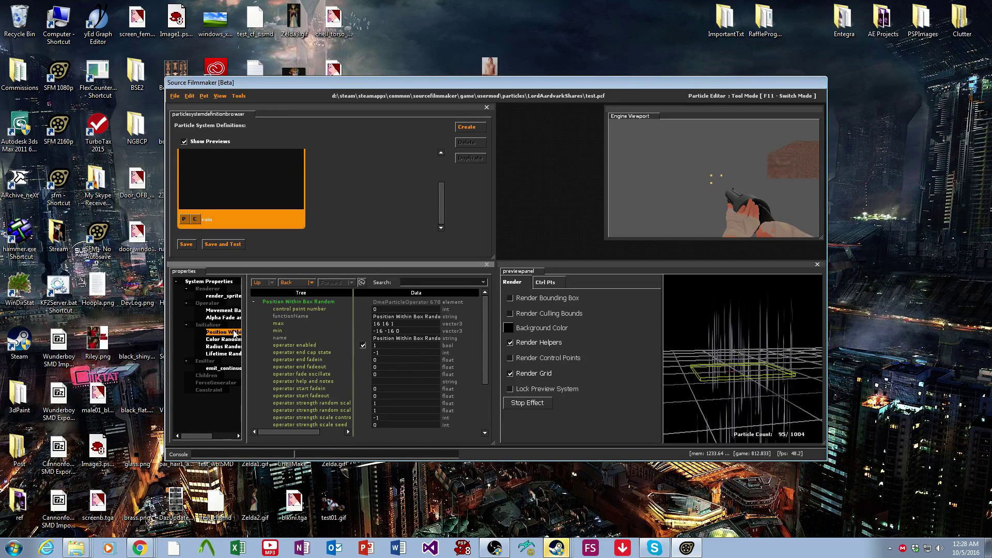
{"action": "left_click", "coordinate": [233, 339]}
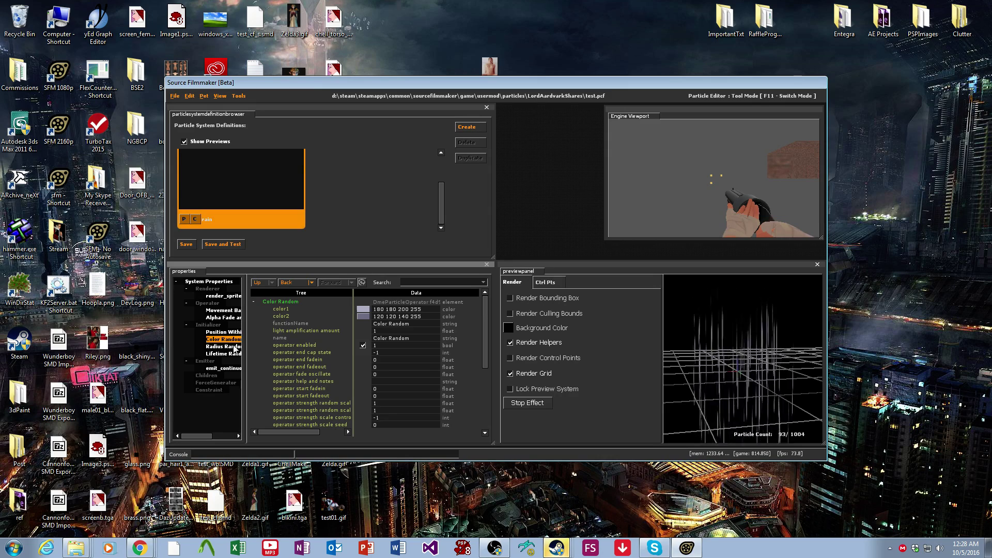
{"action": "left_click", "coordinate": [233, 355]}
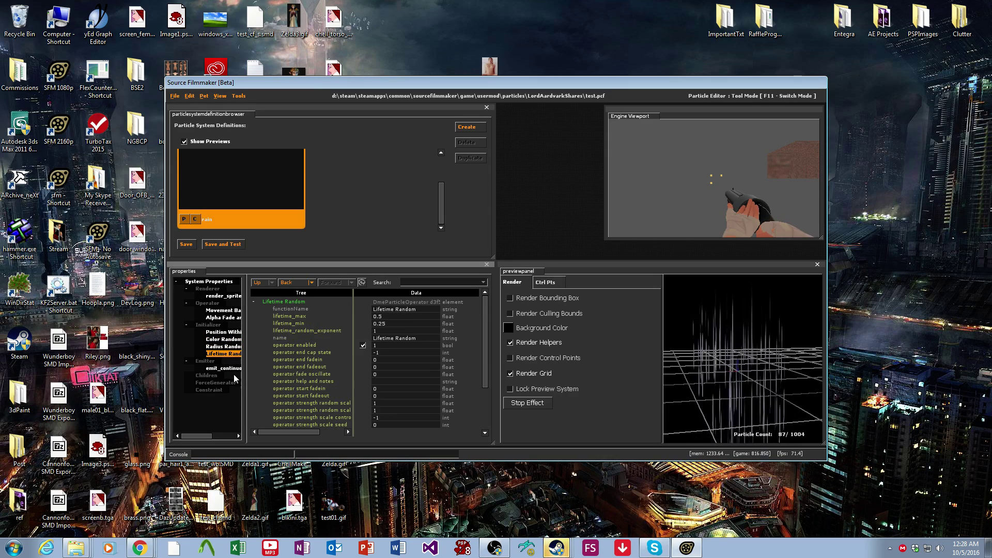
{"action": "left_click", "coordinate": [232, 369]}
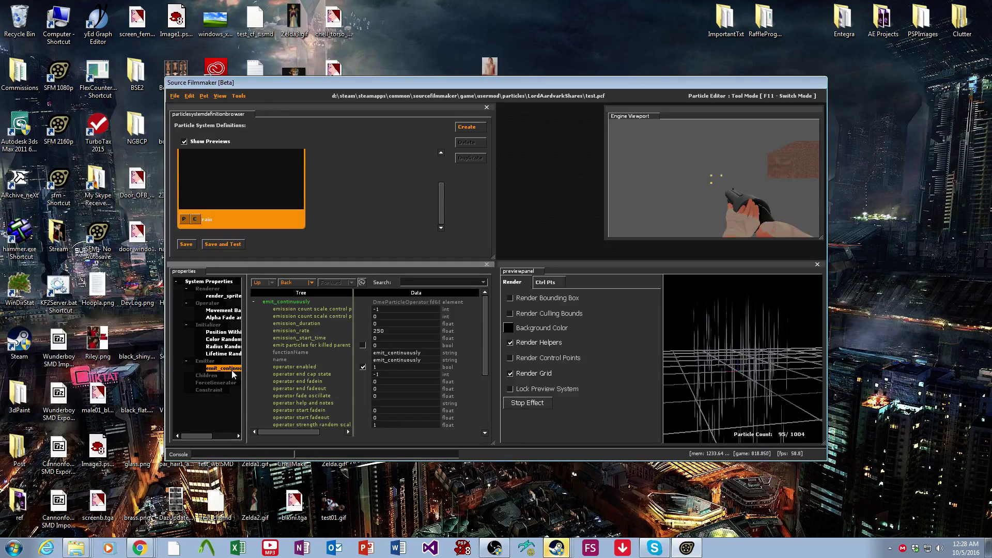